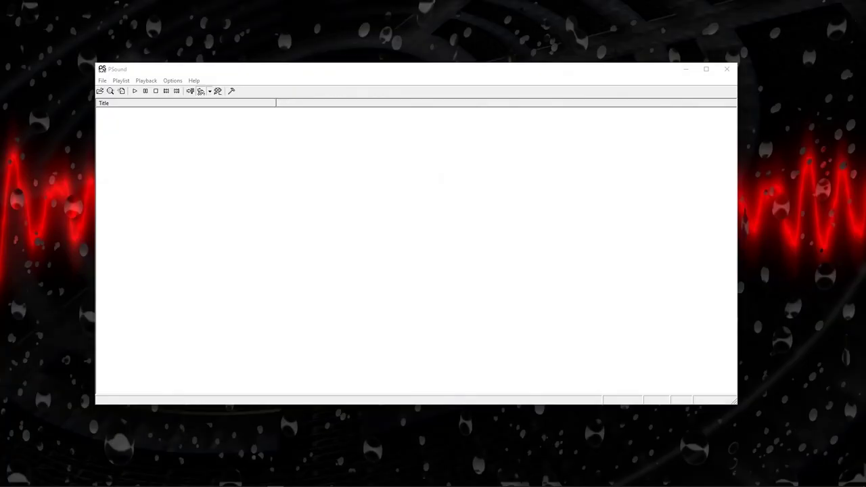
# Open the file PS2 BIOS (SCPH 10000).bin from G:\ and agree to scan it for sounds.
pyautogui.click(103, 81)
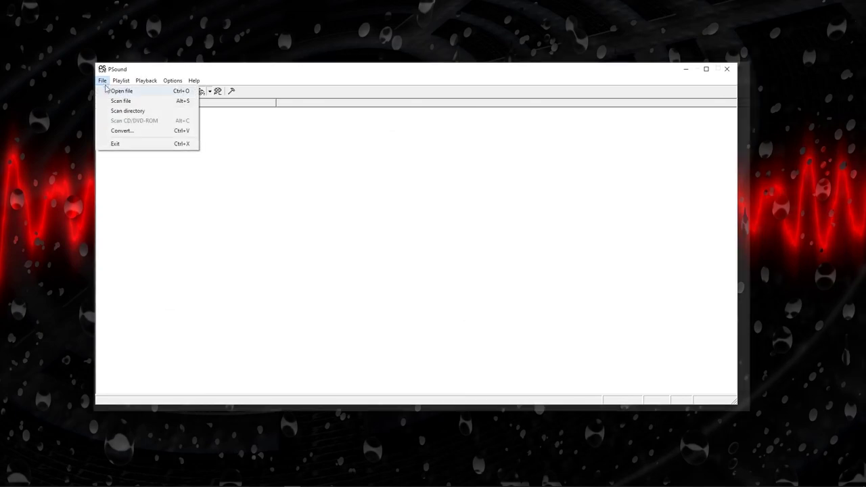
pyautogui.click(117, 89)
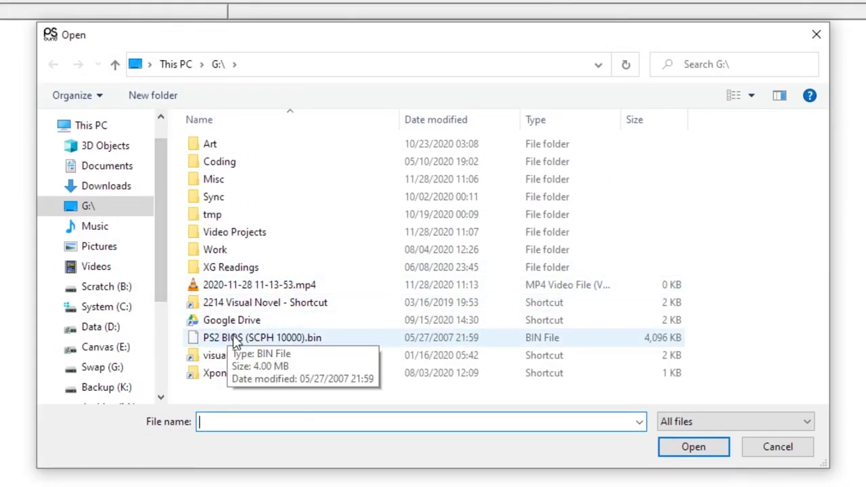
pyautogui.click(234, 338)
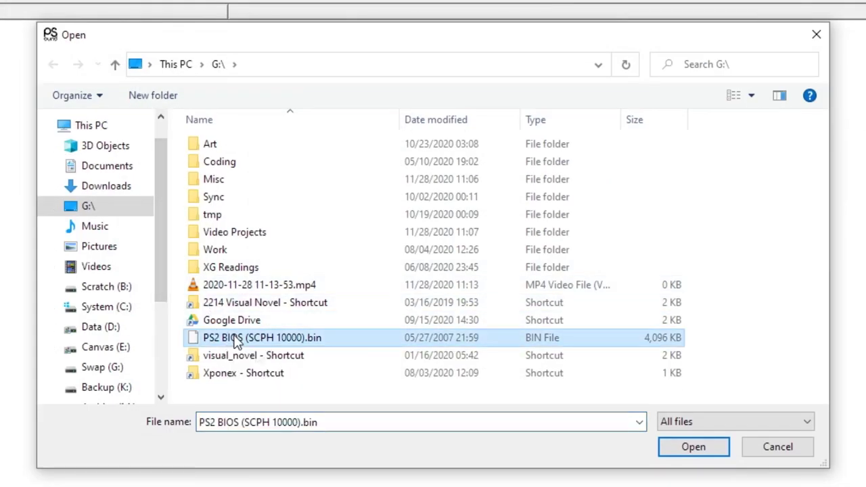
pyautogui.click(704, 445)
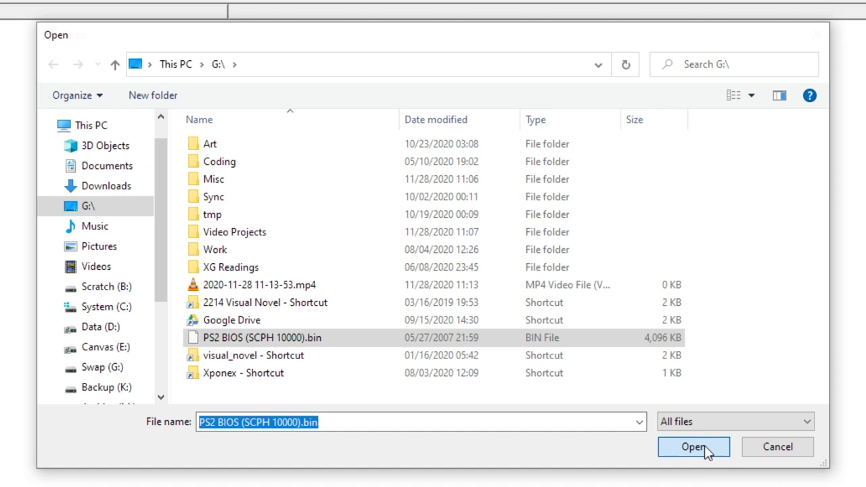
pyautogui.click(490, 299)
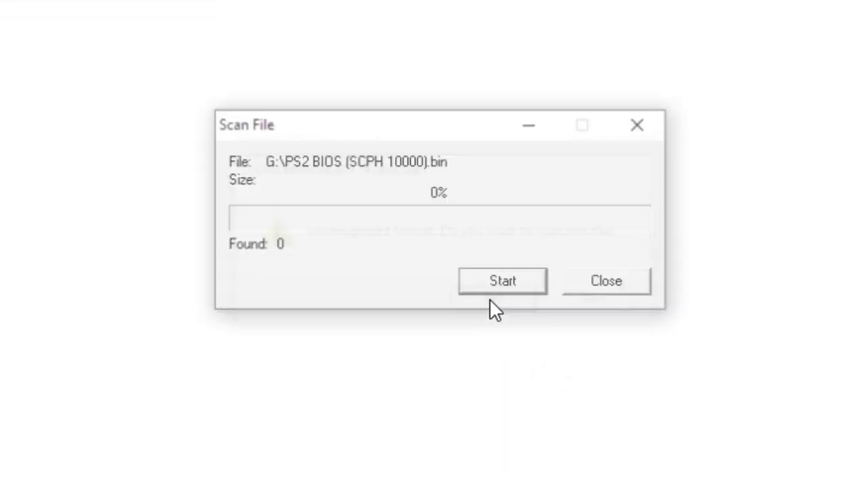
# Run the sound scan on the BIOS file and play the extracted sound 00000.
pyautogui.click(490, 292)
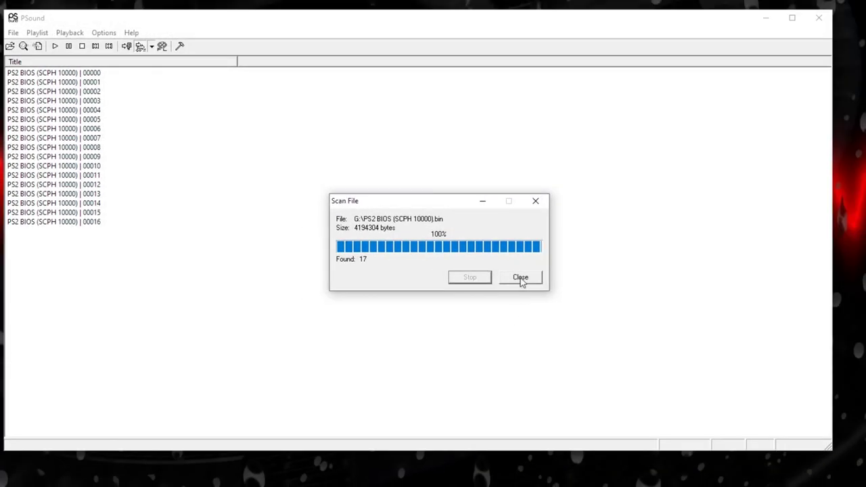
pyautogui.click(608, 282)
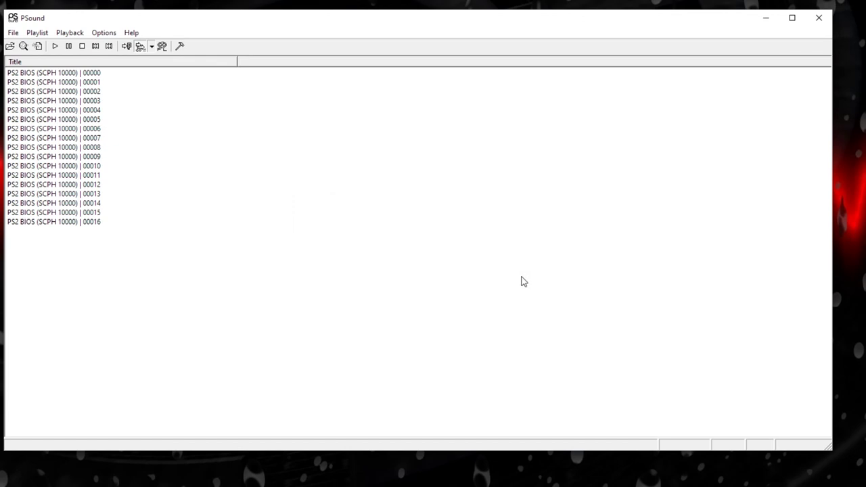
pyautogui.doubleClick(37, 73)
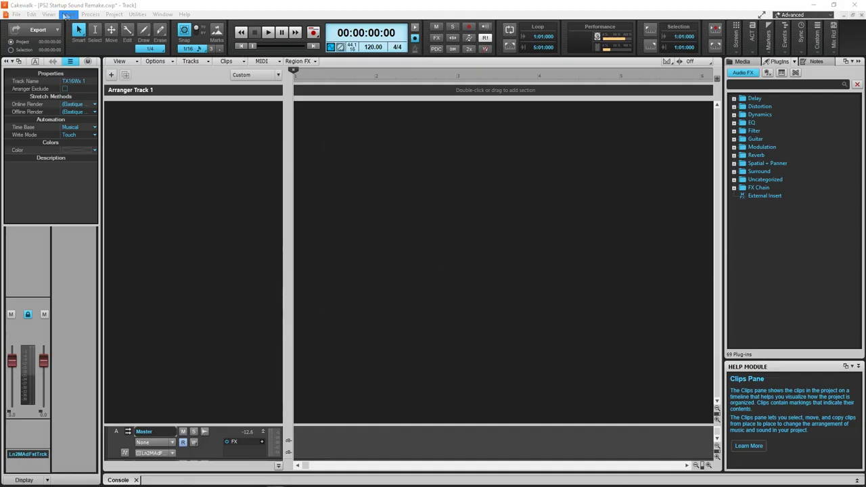
# Switch to Cakewalk and insert the TX16Wx soft synth into the PS2 Startup Sound Remake project.
pyautogui.click(69, 14)
pyautogui.moveTo(82, 43)
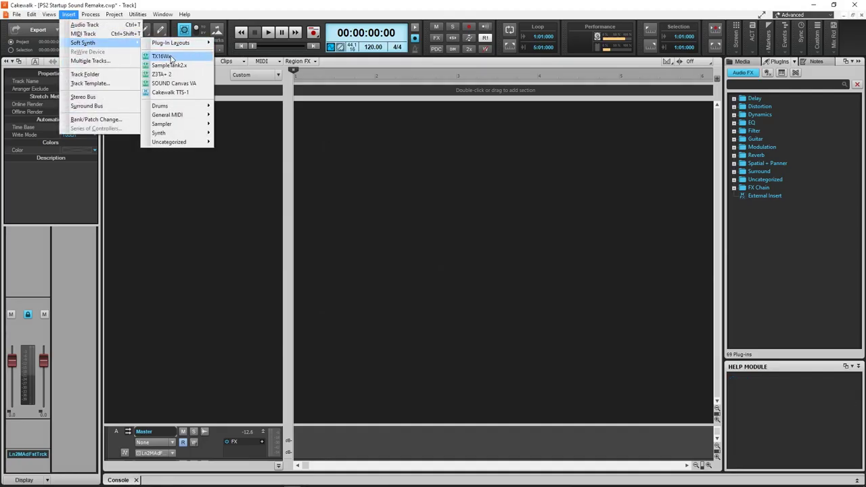
pyautogui.click(162, 56)
pyautogui.press('Return')
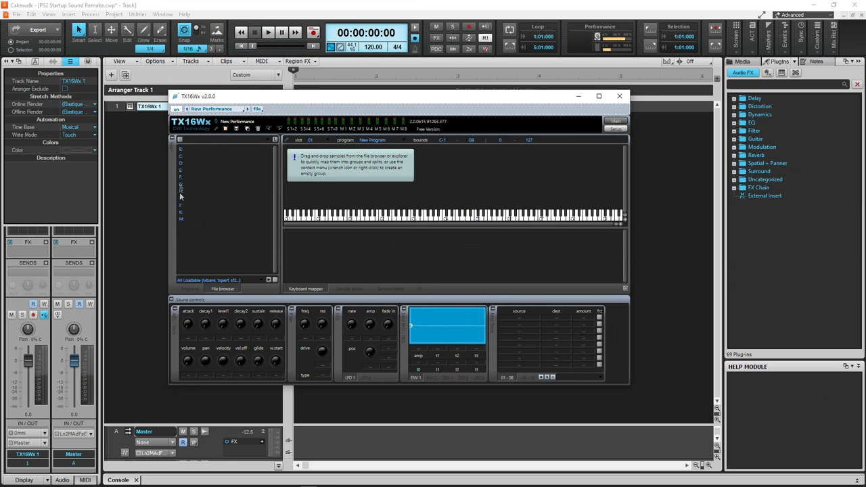
# Map scph10000_00000.wav across the full TX16Wx keyboard and set its scale to Normal, auditioning several notes.
pyautogui.moveTo(226, 149); pyautogui.dragTo(622, 207)
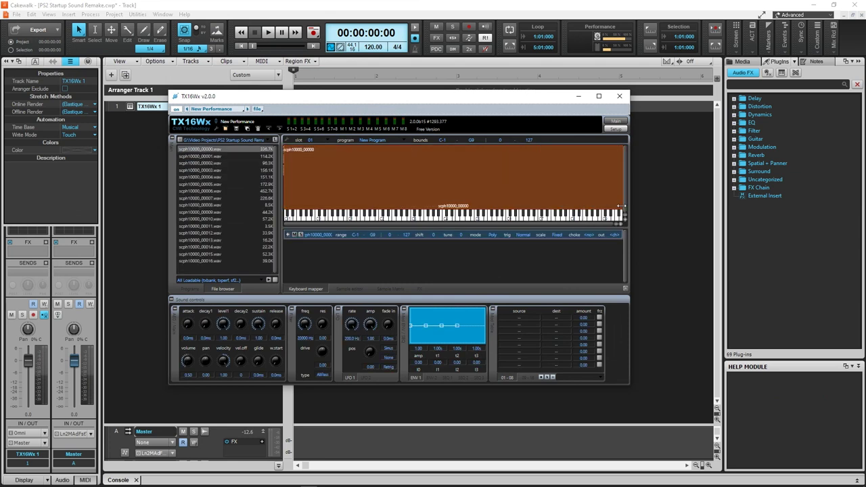
pyautogui.click(445, 219)
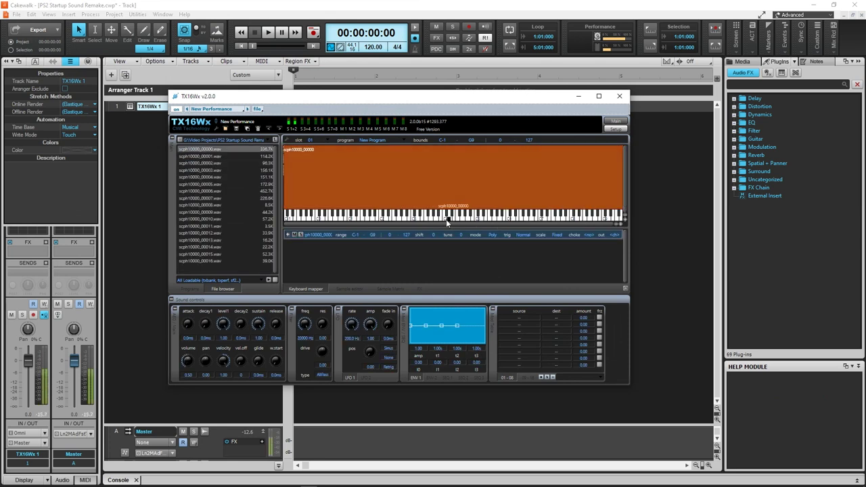
pyautogui.click(557, 235)
pyautogui.click(579, 323)
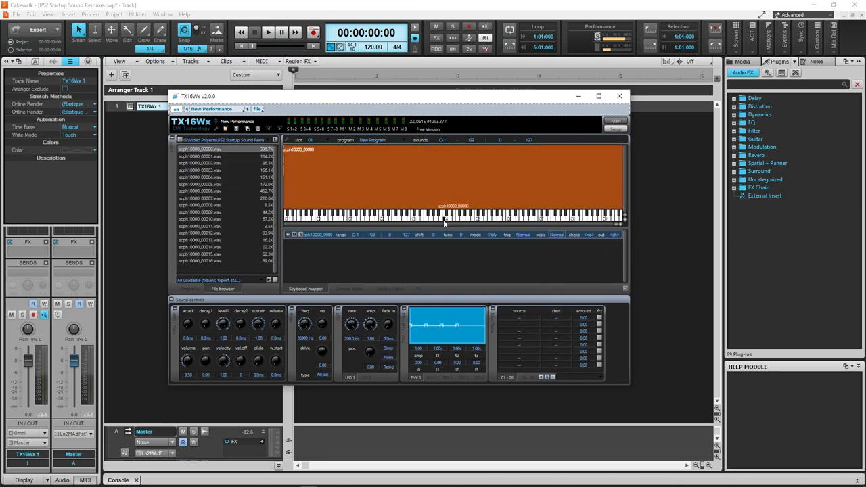
pyautogui.click(473, 218)
pyautogui.click(412, 219)
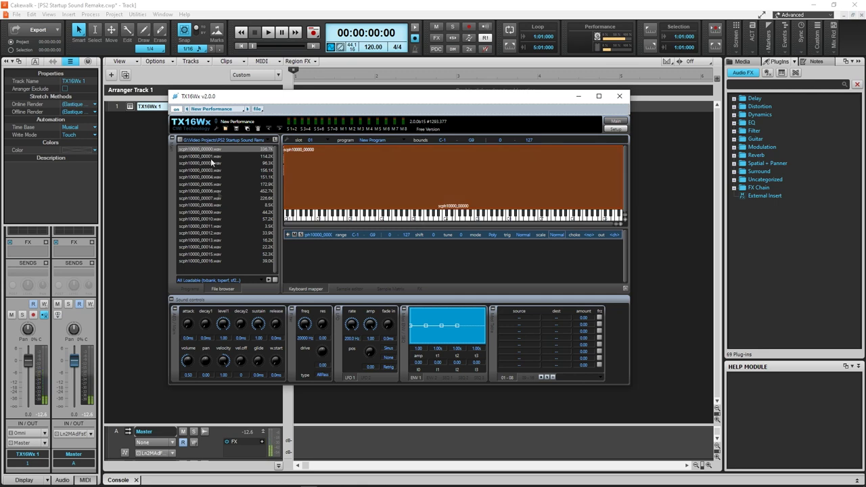
# Add a second channel slot and map scph10000_00001.wav across the full keyboard, auditioning it.
pyautogui.click(190, 288)
pyautogui.rightClick(208, 188)
pyautogui.click(250, 257)
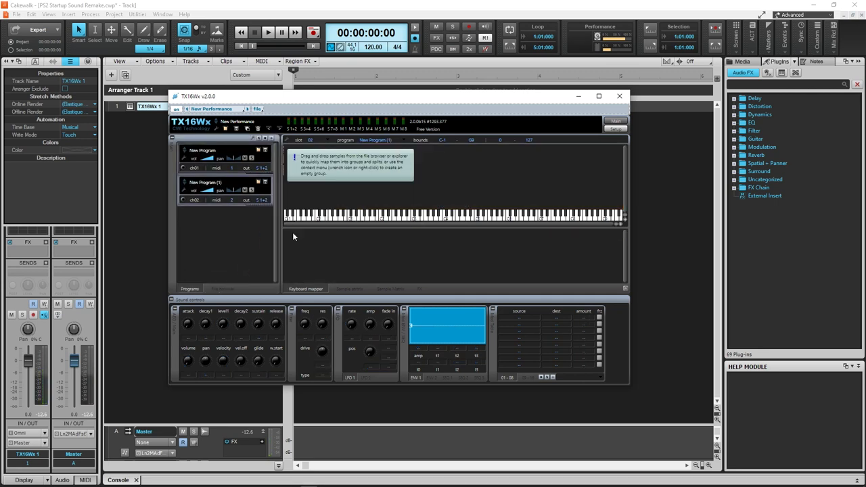
pyautogui.click(223, 289)
pyautogui.moveTo(259, 156); pyautogui.dragTo(624, 198)
pyautogui.click(444, 218)
pyautogui.click(441, 218)
# Add a third channel slot and map scph10000_00002.wav across the full keyboard.
pyautogui.click(189, 288)
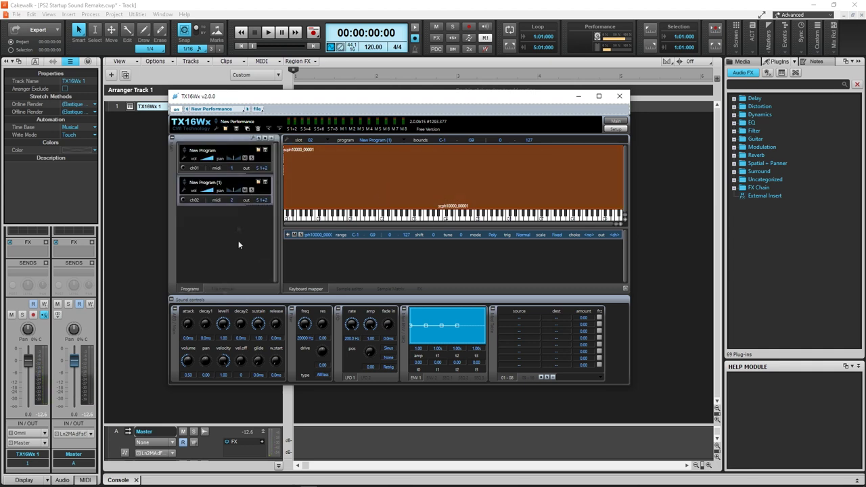
pyautogui.rightClick(240, 245)
pyautogui.click(274, 304)
pyautogui.rightClick(265, 224)
pyautogui.click(297, 271)
pyautogui.click(223, 289)
pyautogui.moveTo(251, 163); pyautogui.dragTo(622, 193)
# Set the scale of the scph10000_00002 group to Normal and audition it on a few keys.
pyautogui.click(568, 217)
pyautogui.click(555, 234)
pyautogui.click(564, 322)
pyautogui.click(441, 217)
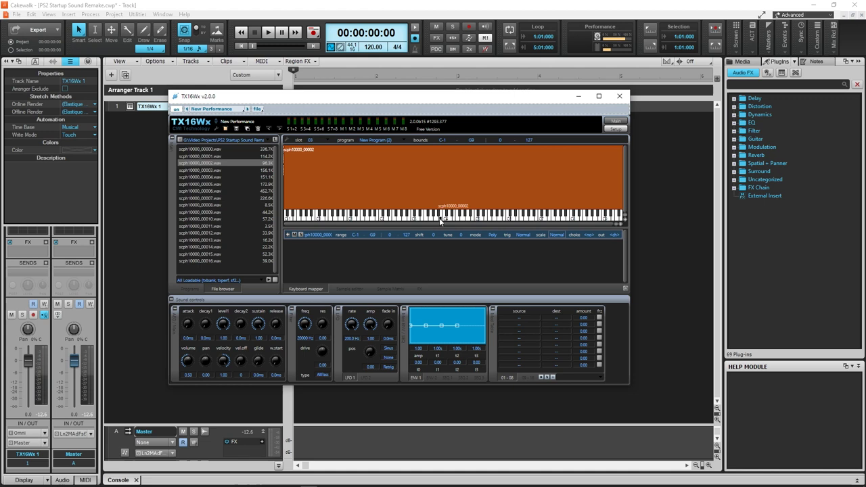
pyautogui.click(421, 217)
# Add a fourth channel slot and map scph10000_00003.wav across the full keyboard.
pyautogui.click(189, 289)
pyautogui.rightClick(239, 245)
pyautogui.click(274, 304)
pyautogui.click(222, 289)
pyautogui.moveTo(251, 170); pyautogui.dragTo(622, 193)
# Audition the scph10000_00003 sample and set its group's scale to Normal.
pyautogui.click(444, 221)
pyautogui.click(556, 234)
pyautogui.click(572, 284)
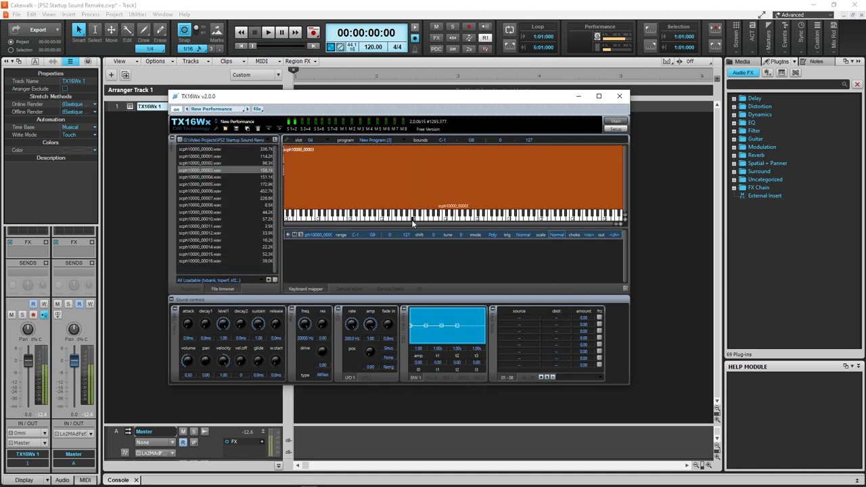
# Add a fifth channel slot and map scph10000_00004.wav across the full keyboard with the scale set to Normal.
pyautogui.click(190, 288)
pyautogui.rightClick(240, 264)
pyautogui.click(271, 303)
pyautogui.click(223, 289)
pyautogui.moveTo(250, 177); pyautogui.dragTo(286, 199)
pyautogui.moveTo(286, 193); pyautogui.dragTo(622, 210)
pyautogui.click(448, 218)
# Add a sixth channel slot and map scph10000_00005.wav across the full keyboard with the scale set to Normal.
pyautogui.click(190, 289)
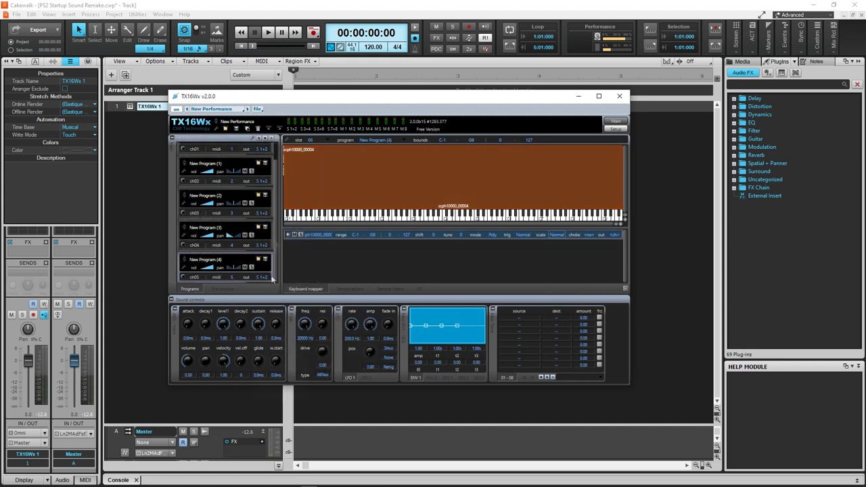
pyautogui.rightClick(239, 257)
pyautogui.click(273, 304)
pyautogui.click(222, 289)
pyautogui.moveTo(254, 188); pyautogui.dragTo(286, 199)
pyautogui.moveTo(286, 195); pyautogui.dragTo(622, 206)
pyautogui.click(448, 217)
pyautogui.click(447, 218)
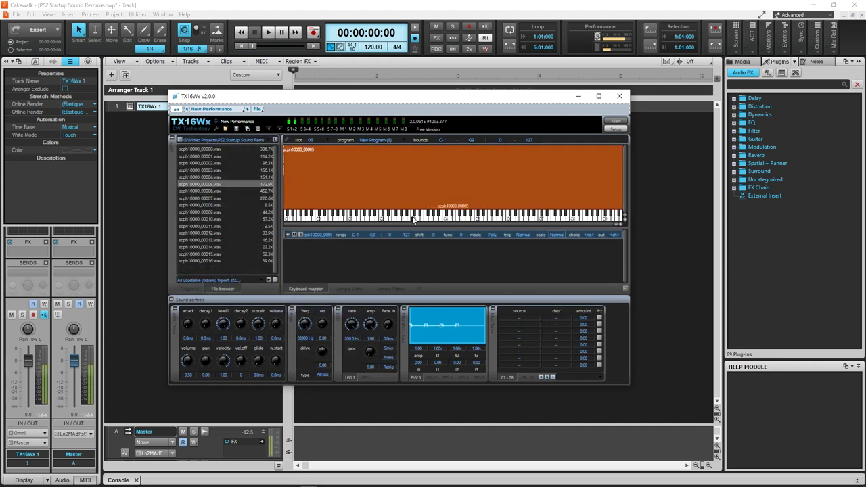
# Add a seventh channel slot and map scph10000_00006.wav across the full keyboard.
pyautogui.click(189, 289)
pyautogui.rightClick(269, 267)
pyautogui.click(310, 313)
pyautogui.click(223, 289)
pyautogui.moveTo(203, 191); pyautogui.dragTo(443, 219)
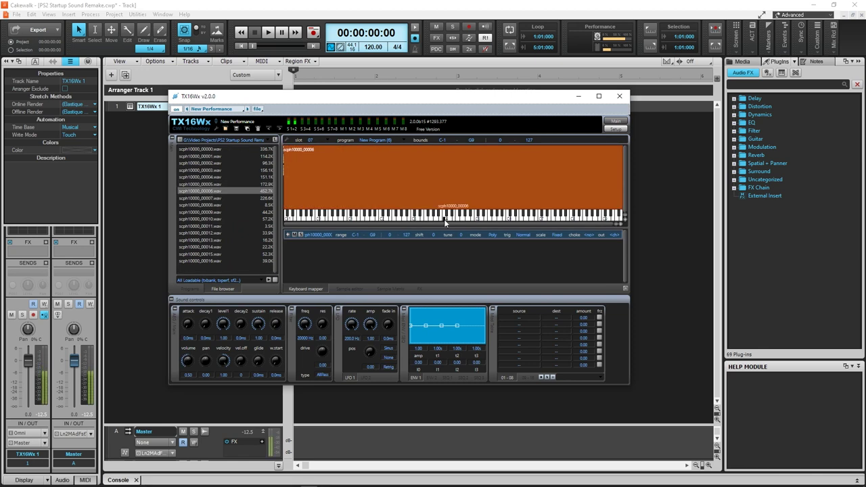
# Set the scale of the scph10000_00006 group to Normal and audition high and low notes.
pyautogui.click(475, 220)
pyautogui.click(557, 235)
pyautogui.click(568, 320)
pyautogui.click(473, 221)
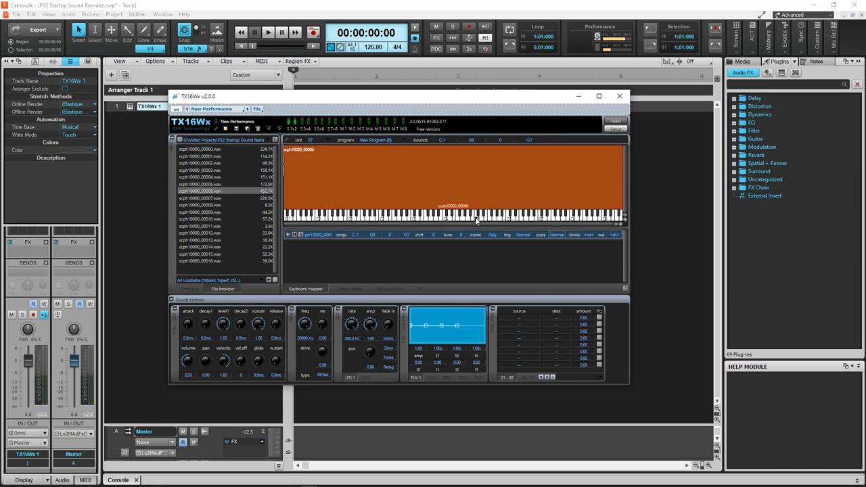
pyautogui.click(419, 220)
# Add an eighth channel slot and map scph10000_00007.wav across the full keyboard.
pyautogui.click(190, 289)
pyautogui.rightClick(278, 267)
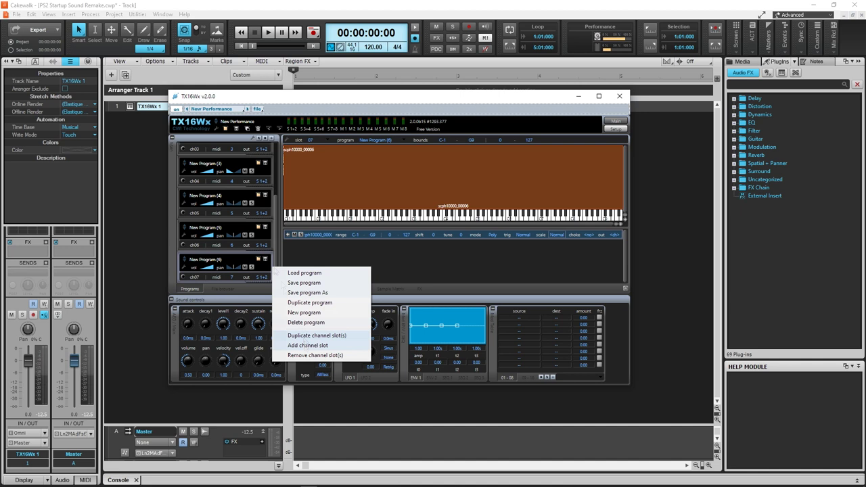
pyautogui.click(311, 345)
pyautogui.click(223, 288)
pyautogui.moveTo(202, 198); pyautogui.dragTo(444, 218)
# Set the scale of the scph10000_00007 group to Normal and audition it.
pyautogui.click(443, 219)
pyautogui.click(556, 234)
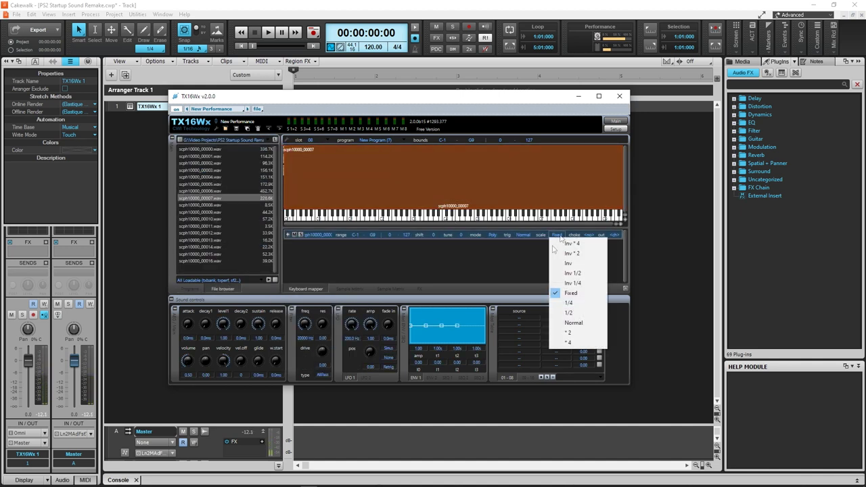
pyautogui.click(568, 321)
pyautogui.click(444, 219)
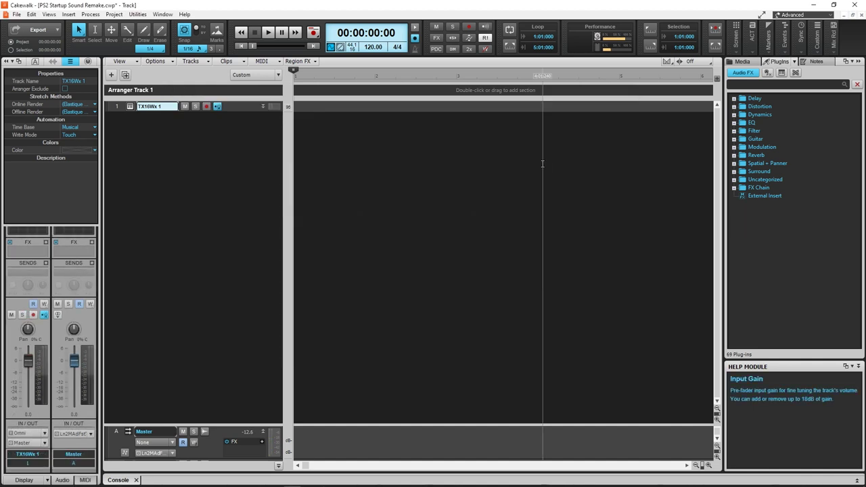
# Open the TX16Wx window from track 1 and browse to the project's Sounds folder in its file browser.
pyautogui.click(129, 106)
pyautogui.moveTo(254, 11); pyautogui.dragTo(422, 101)
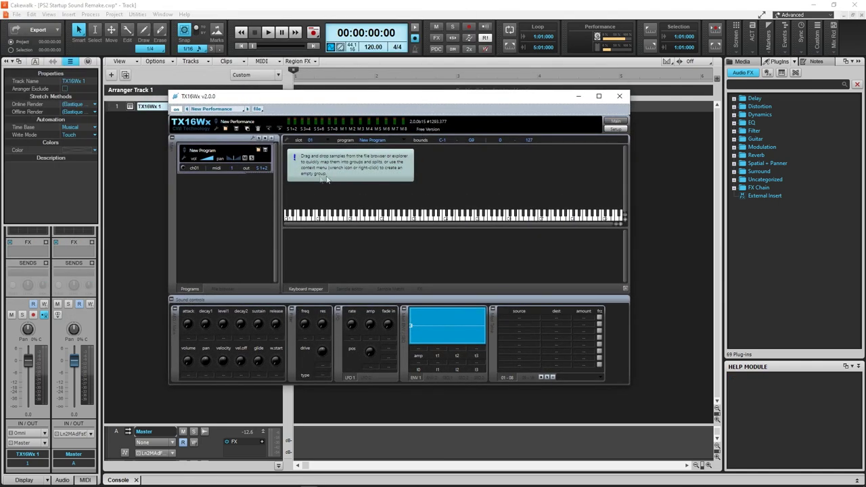
pyautogui.click(219, 289)
pyautogui.doubleClick(180, 186)
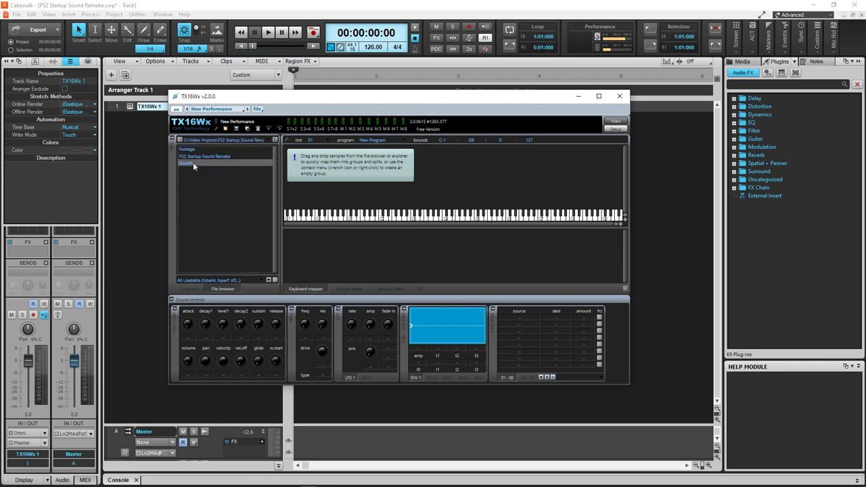
pyautogui.doubleClick(193, 162)
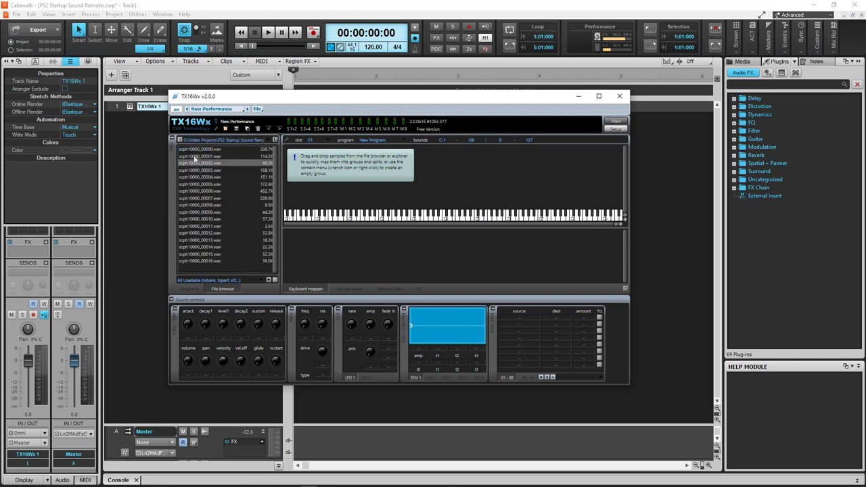
# Map scph10000_00000.wav across the full keyboard of the empty first program and audition two notes.
pyautogui.moveTo(285, 200); pyautogui.dragTo(620, 206)
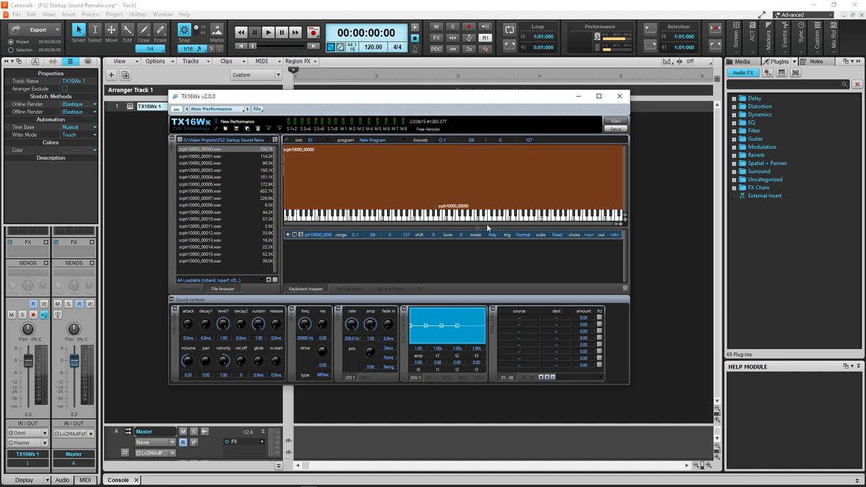
pyautogui.click(445, 219)
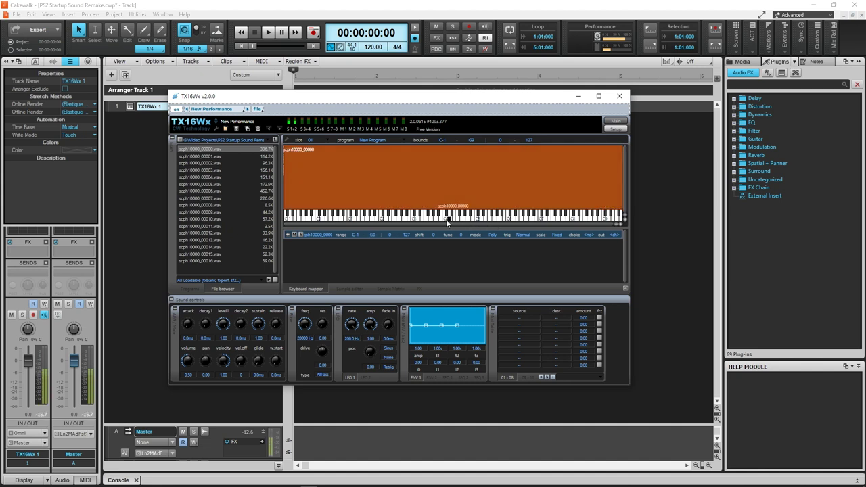
pyautogui.click(414, 219)
# Set the first program's sample group scale to Normal and audition notes in different octaves.
pyautogui.click(556, 236)
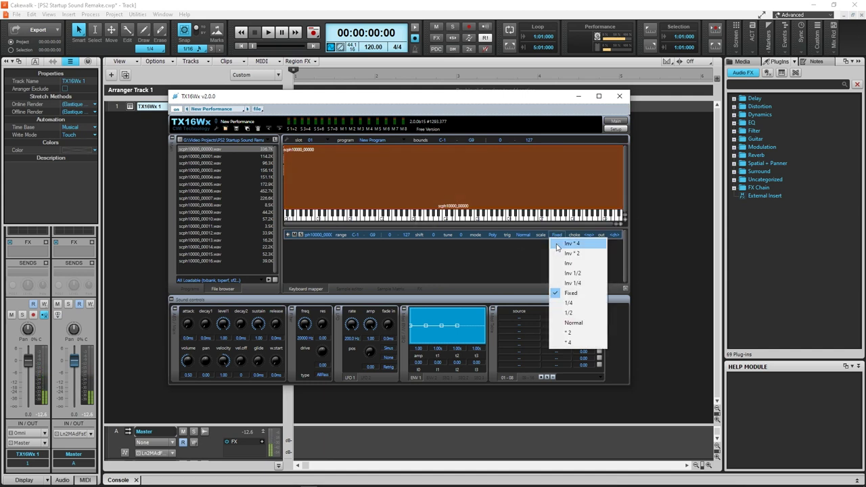
pyautogui.click(590, 324)
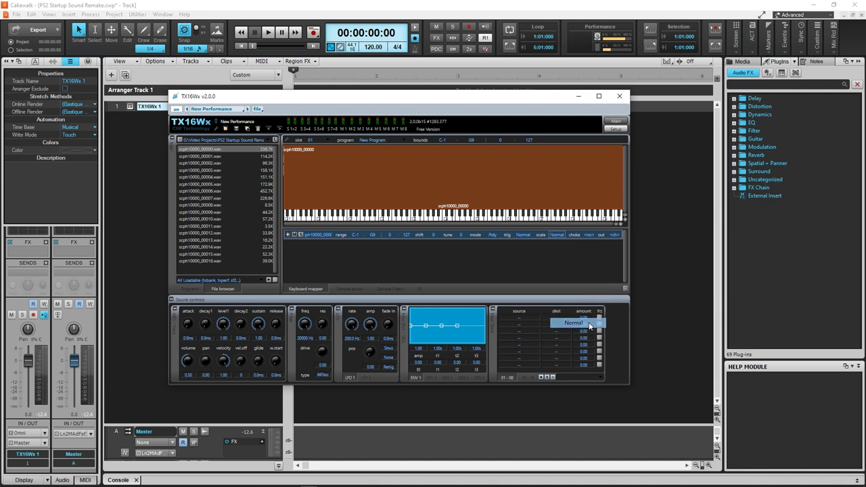
pyautogui.click(444, 219)
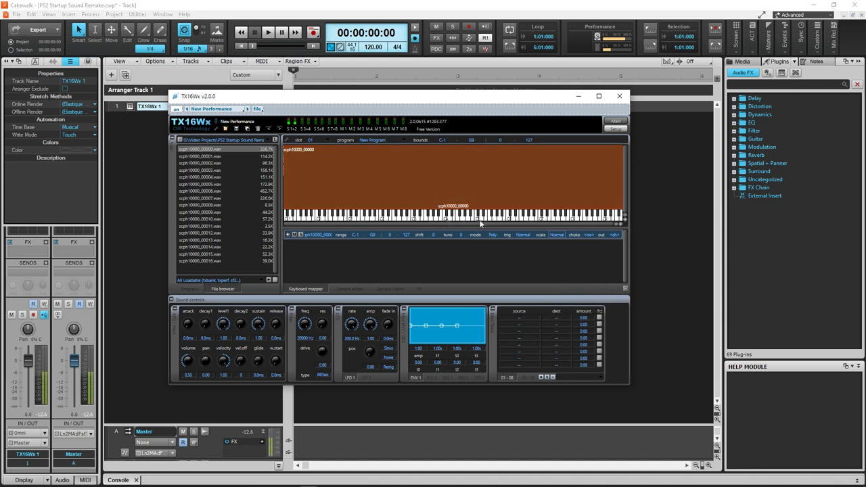
pyautogui.click(476, 221)
pyautogui.click(411, 219)
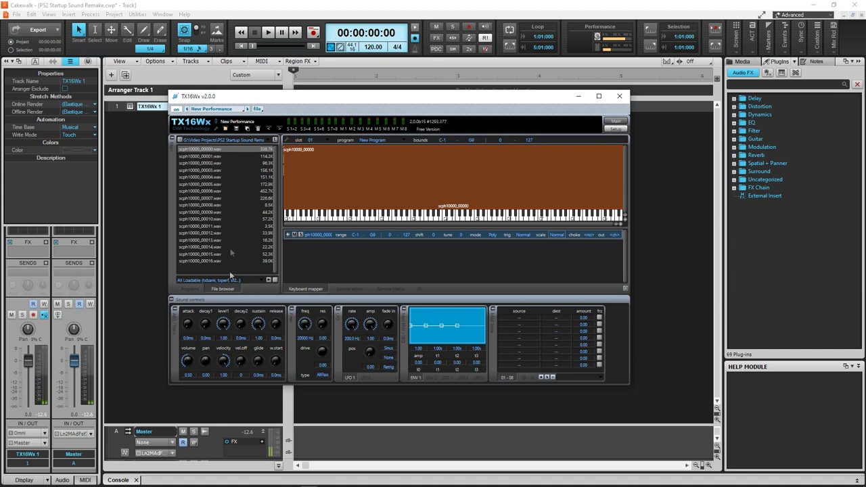
# Add a second channel slot to the performance and give it a new empty program.
pyautogui.click(187, 289)
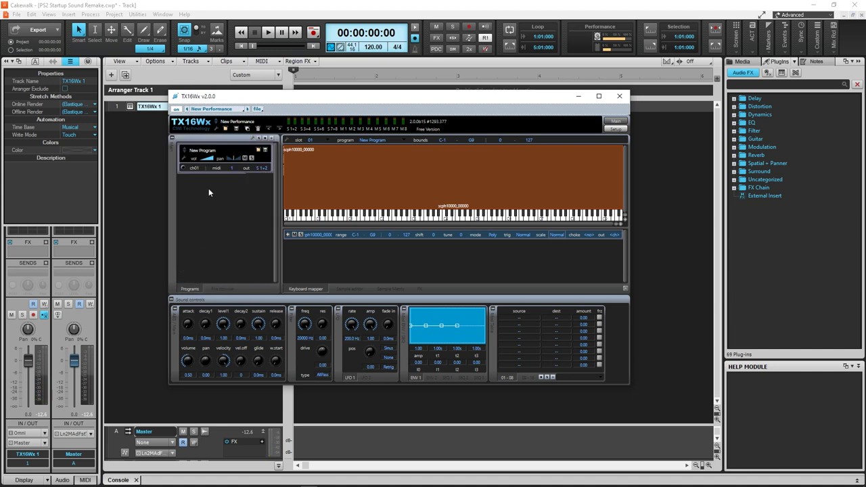
pyautogui.rightClick(208, 188)
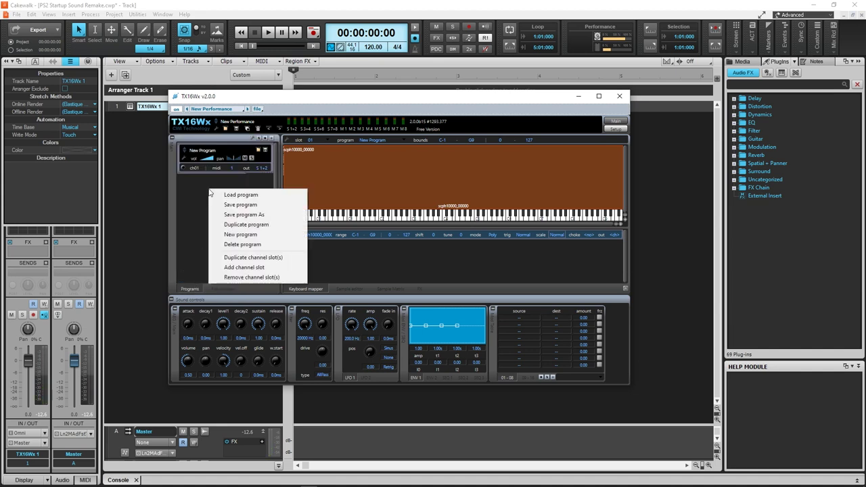
pyautogui.click(240, 267)
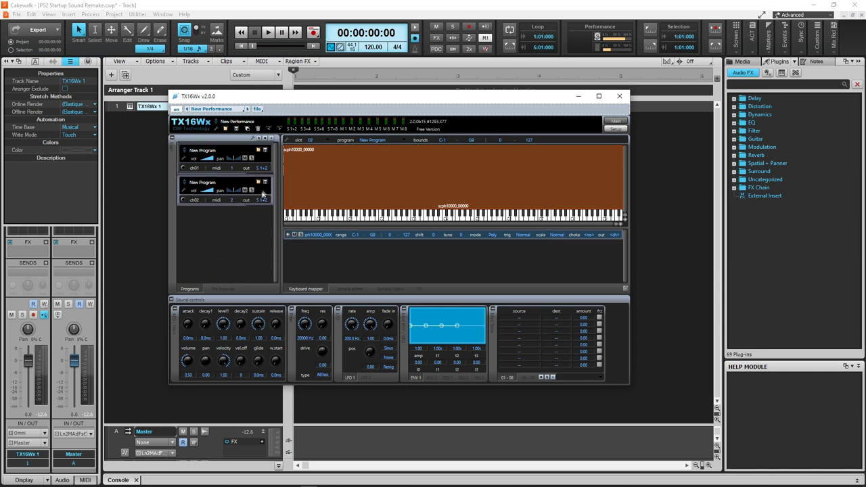
pyautogui.rightClick(263, 191)
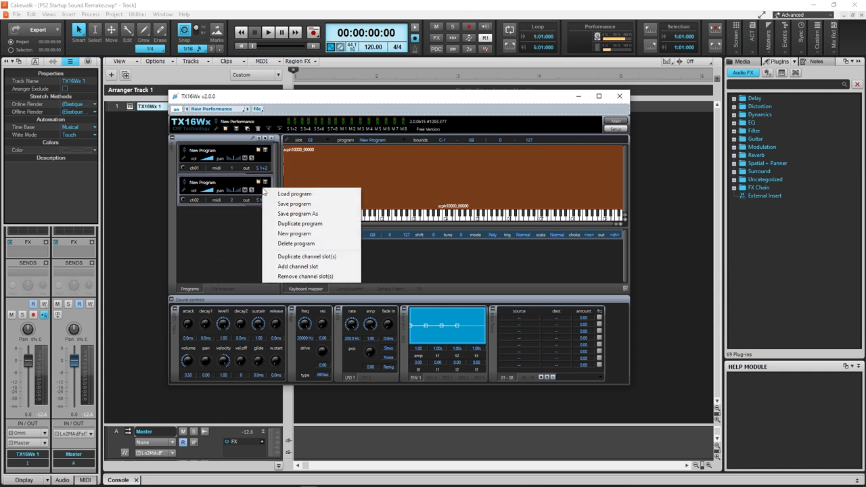
pyautogui.click(292, 232)
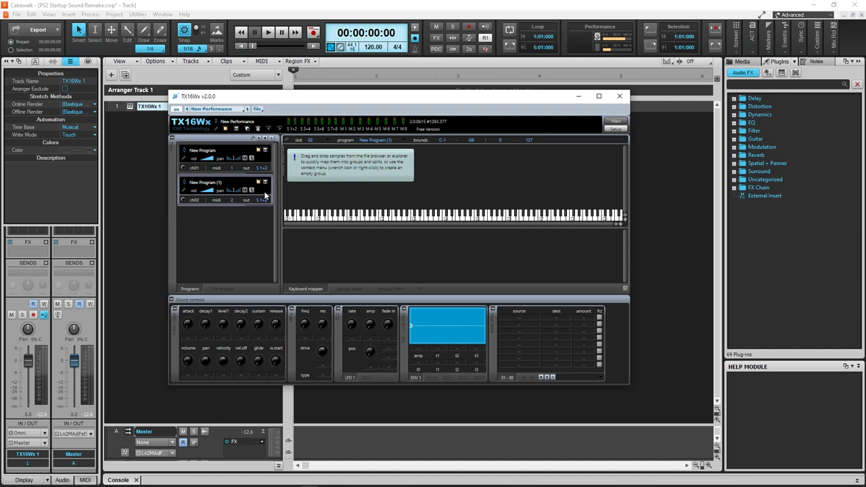
# Map scph10000_00001.wav across the full keyboard of the second slot's program and audition two notes.
pyautogui.click(223, 289)
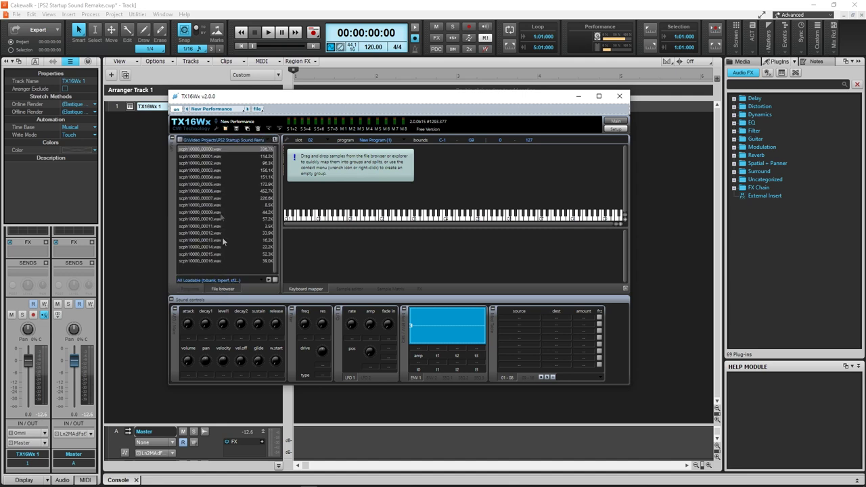
pyautogui.moveTo(189, 157); pyautogui.dragTo(616, 200)
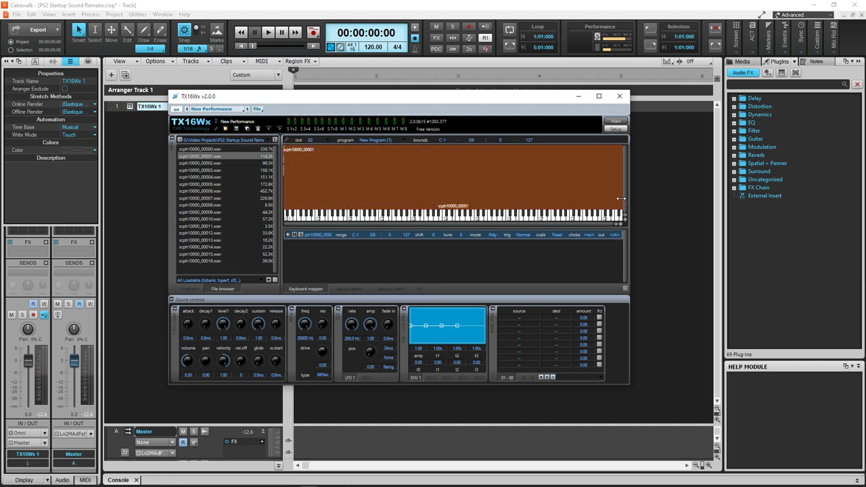
pyautogui.click(445, 218)
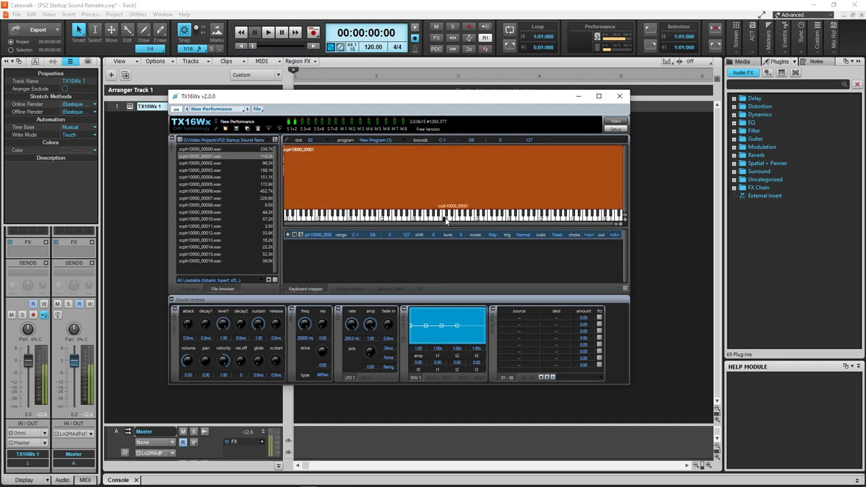
pyautogui.click(415, 218)
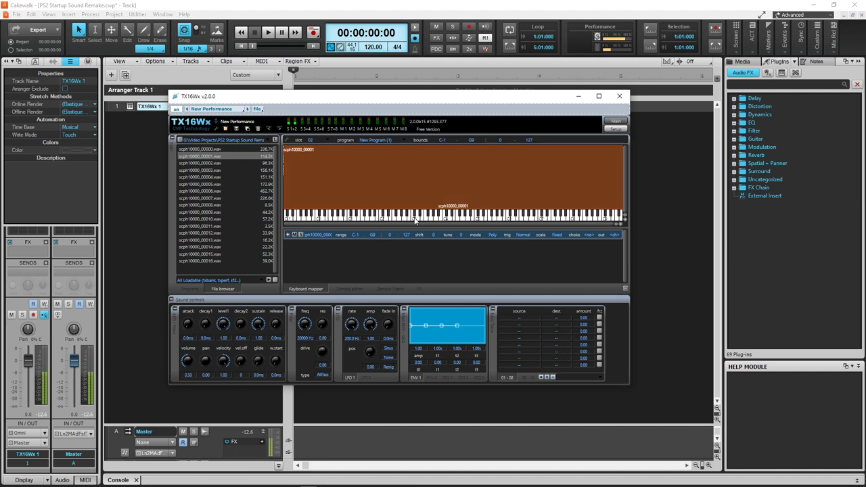
# Add a third channel slot and give it a new empty program.
pyautogui.click(193, 293)
pyautogui.rightClick(237, 226)
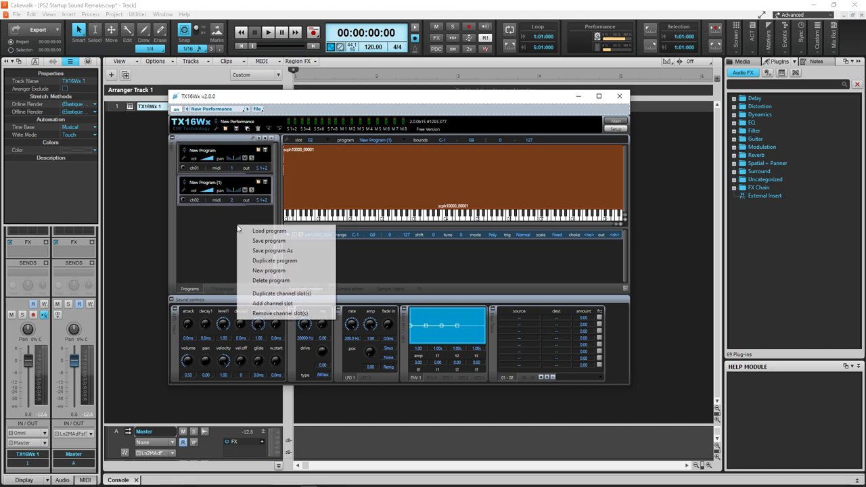
pyautogui.click(272, 304)
pyautogui.rightClick(267, 228)
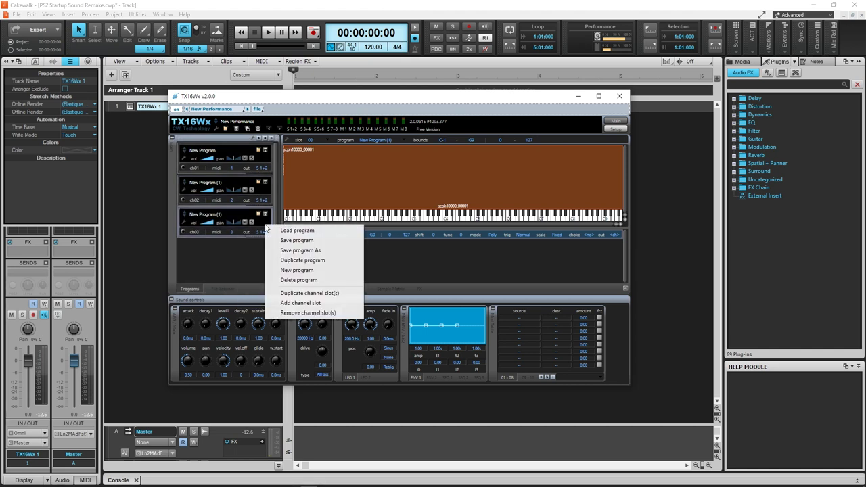
pyautogui.click(299, 270)
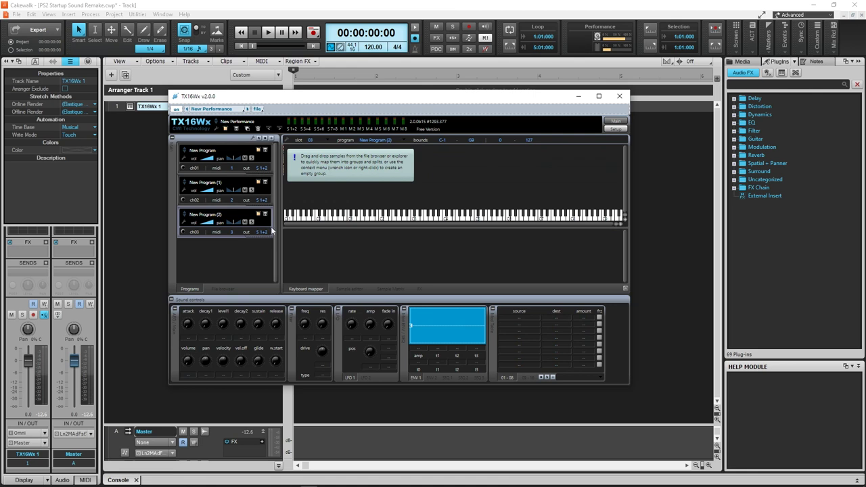
# Map scph10000_00002.wav across the full keyboard of the third slot's program and audition a note.
pyautogui.click(221, 289)
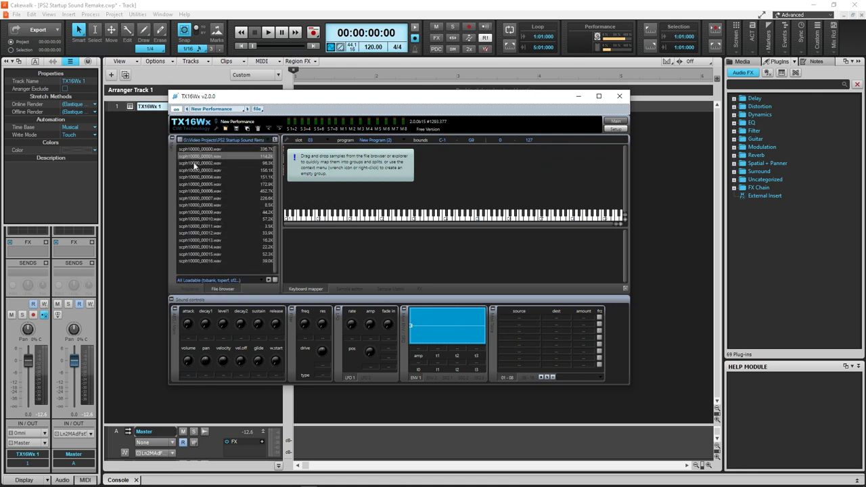
pyautogui.moveTo(194, 165); pyautogui.dragTo(287, 186)
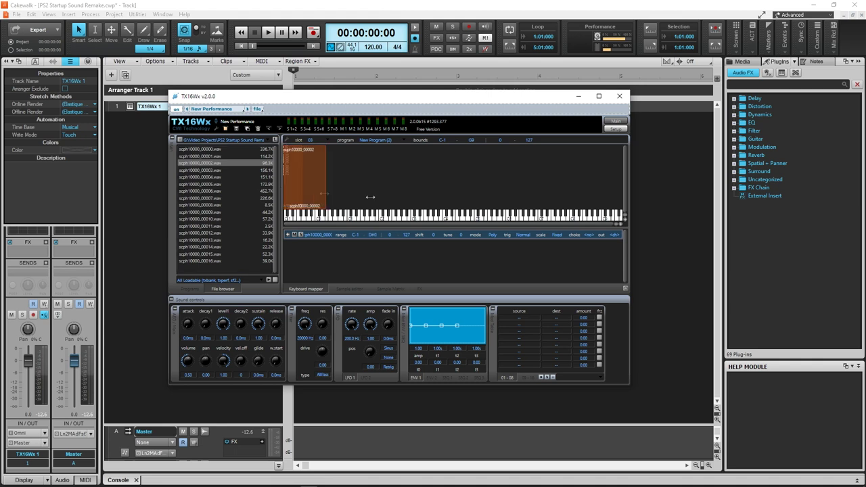
pyautogui.moveTo(370, 196); pyautogui.dragTo(622, 195)
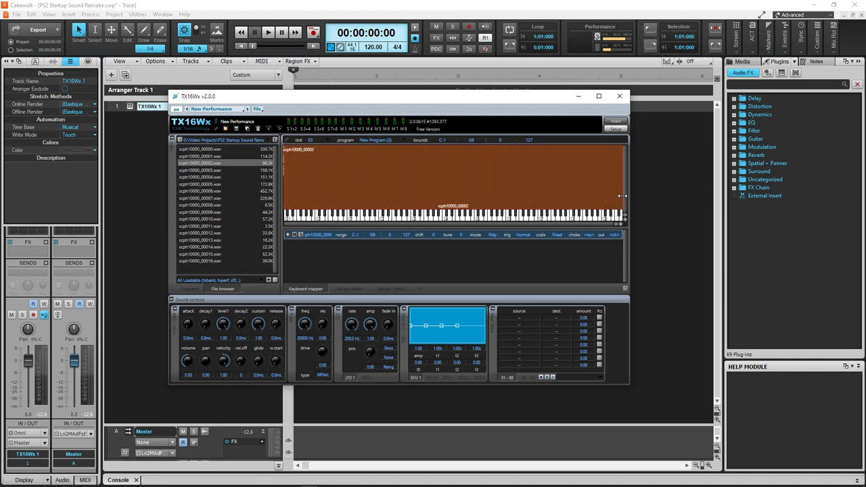
pyautogui.click(446, 219)
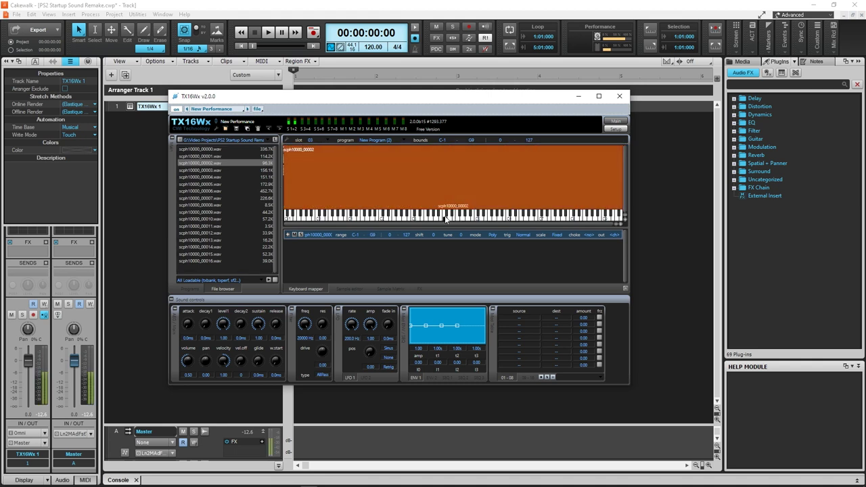
# Set the scale of the scph10000_00002 group to Normal and audition notes in different octaves.
pyautogui.click(556, 234)
pyautogui.click(572, 323)
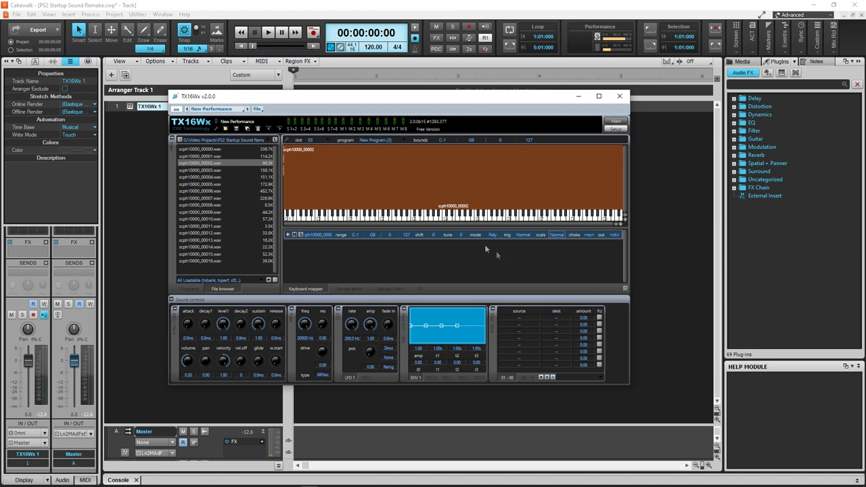
pyautogui.click(440, 218)
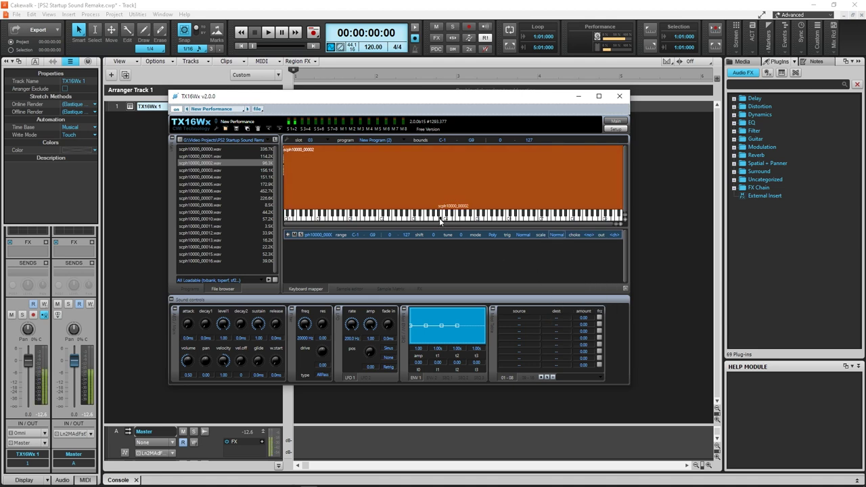
pyautogui.click(403, 219)
pyautogui.click(424, 220)
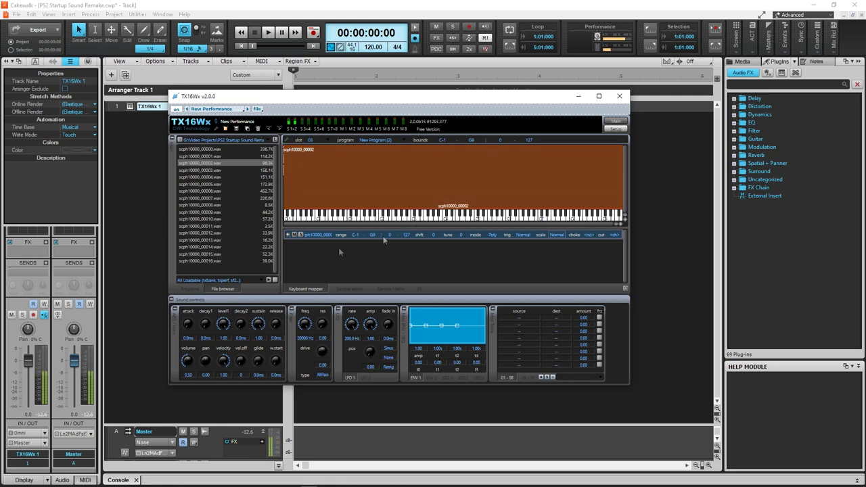
# Add a fourth channel slot and give it a new empty program.
pyautogui.click(190, 289)
pyautogui.rightClick(221, 251)
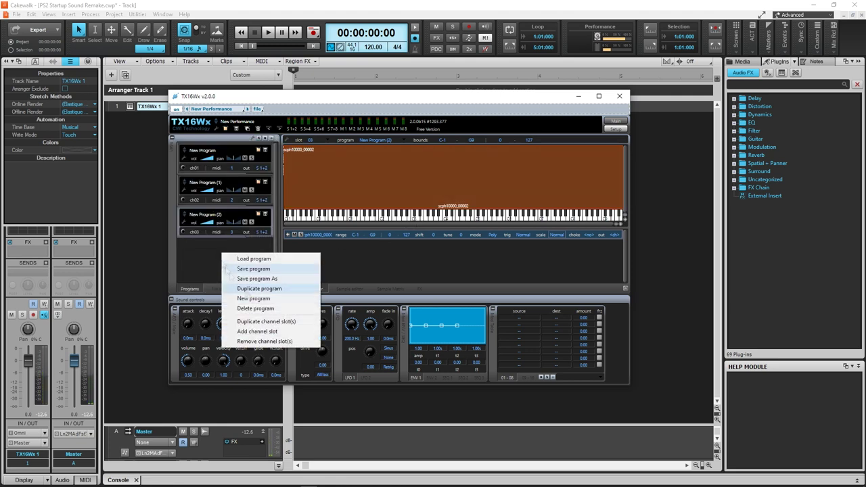
pyautogui.click(260, 331)
pyautogui.rightClick(266, 252)
pyautogui.click(295, 297)
# Map scph10000_00003.wav across the full keyboard of the fourth slot's program and audition a note.
pyautogui.click(222, 288)
pyautogui.moveTo(203, 170); pyautogui.dragTo(288, 188)
pyautogui.moveTo(229, 179); pyautogui.dragTo(546, 211)
pyautogui.click(444, 219)
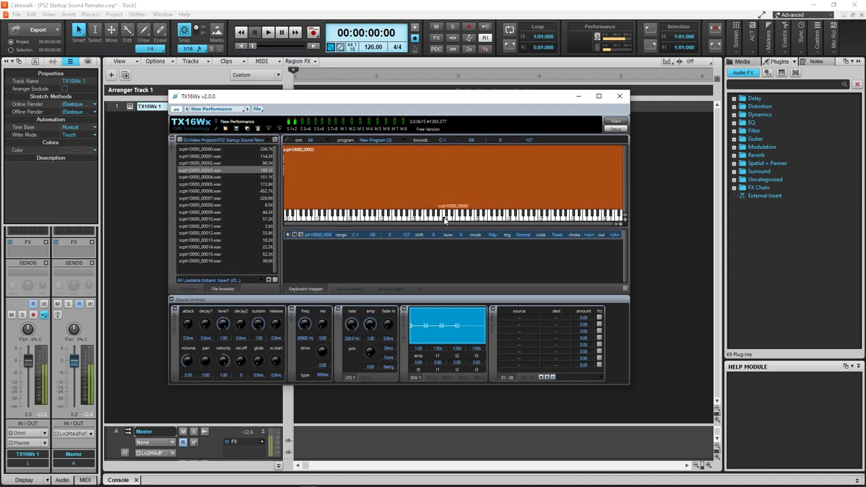
# Set the scale of the scph10000_00003 group to Normal and audition low and high notes.
pyautogui.click(556, 235)
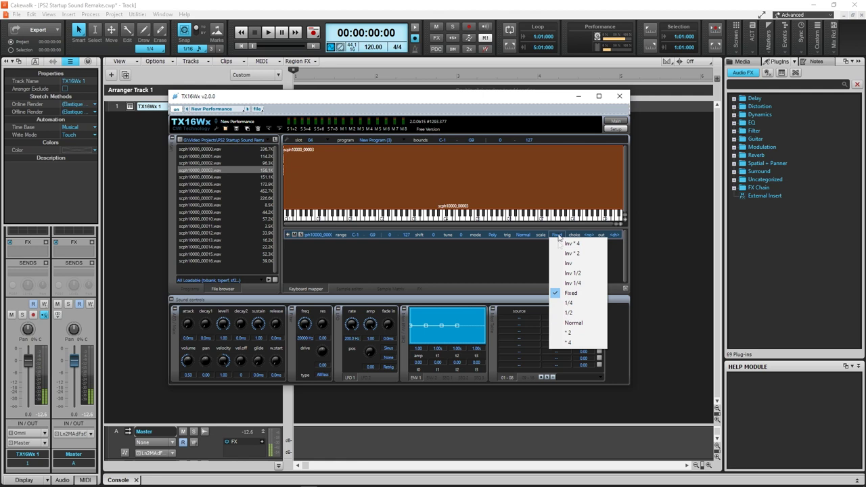
pyautogui.click(579, 325)
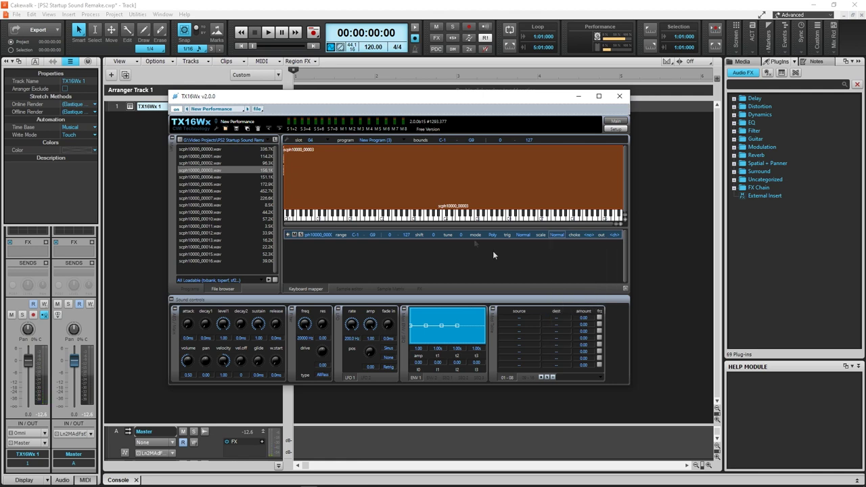
pyautogui.click(444, 219)
pyautogui.click(412, 220)
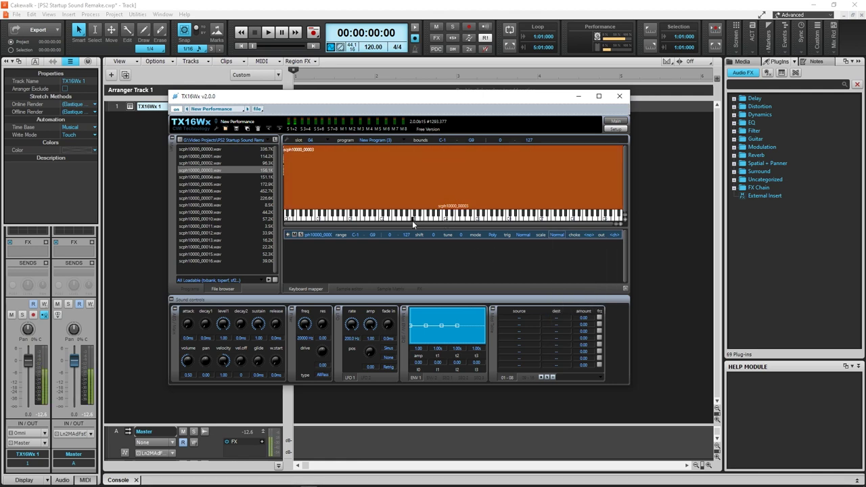
pyautogui.click(504, 219)
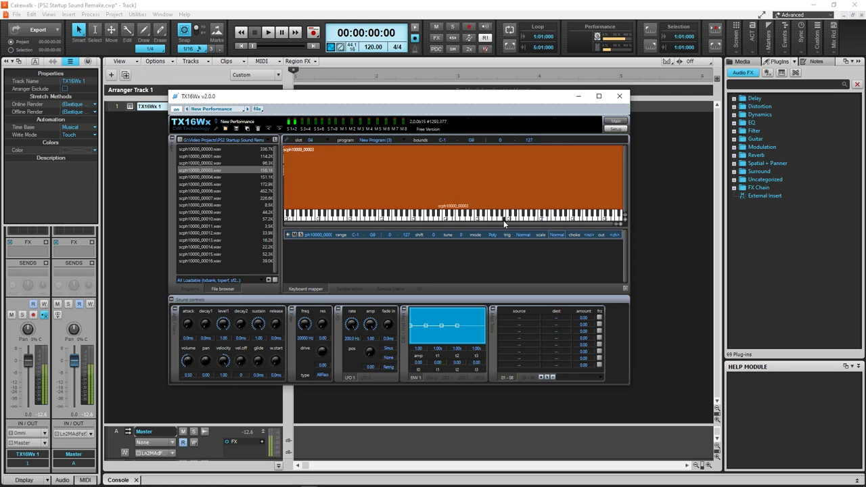
pyautogui.click(389, 220)
# Add a fifth channel slot and give it a new empty program.
pyautogui.click(192, 289)
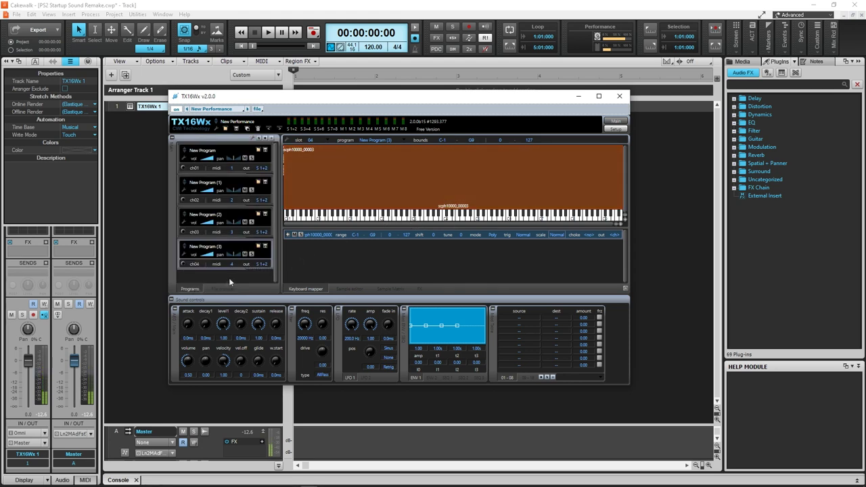
pyautogui.rightClick(269, 265)
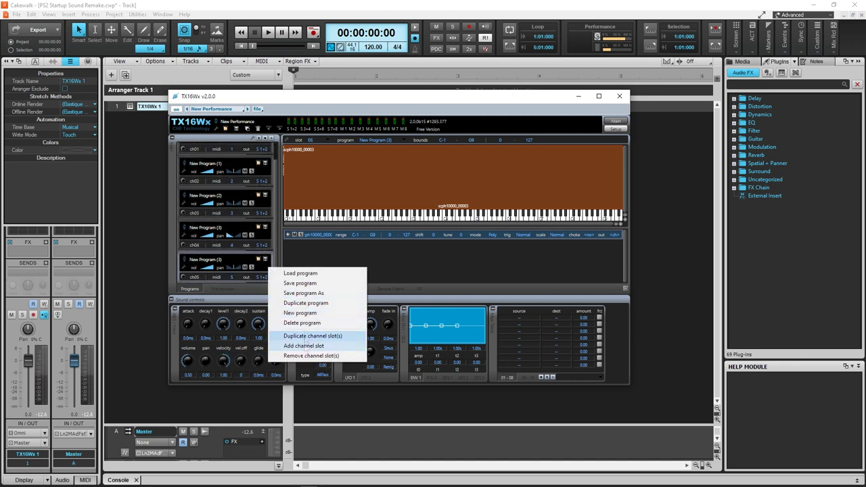
pyautogui.click(292, 313)
# Map scph10000_00004.wav across the full keyboard of the fifth slot's program and set its group scale to Normal.
pyautogui.click(222, 289)
pyautogui.moveTo(229, 177); pyautogui.dragTo(621, 200)
pyautogui.click(557, 235)
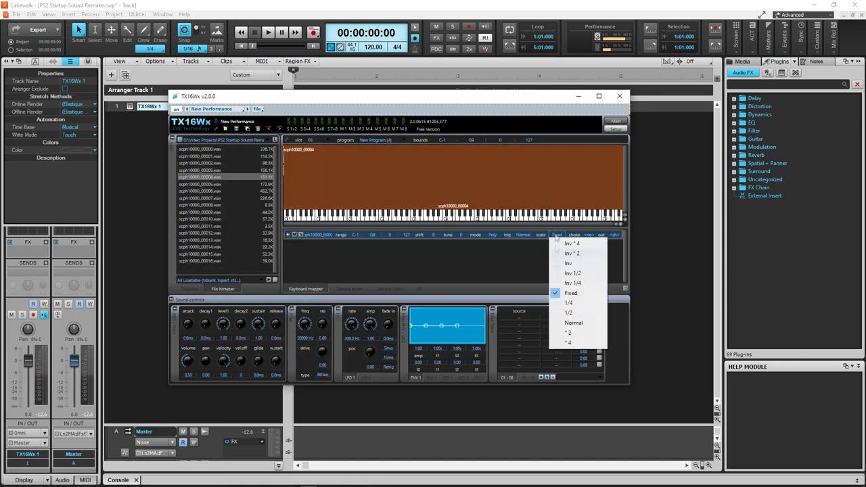
pyautogui.click(568, 323)
# Audition the scph10000_00004 sample on three successively lower notes of the keyboard.
pyautogui.click(447, 218)
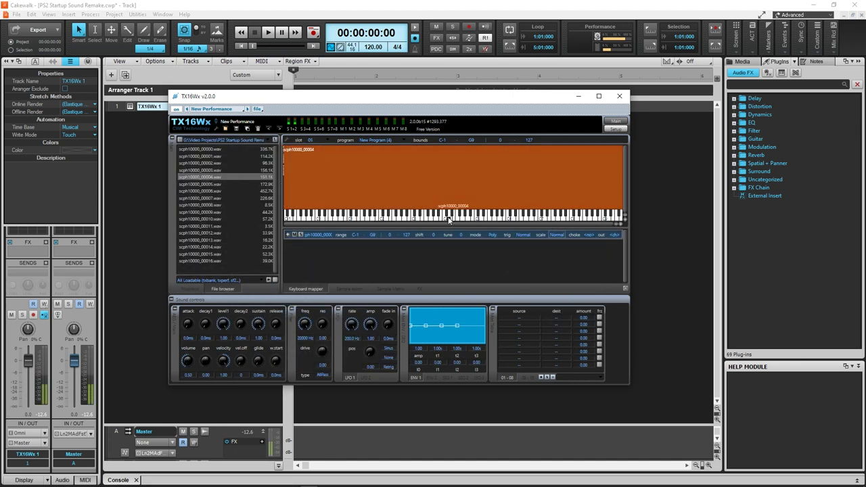
pyautogui.click(410, 218)
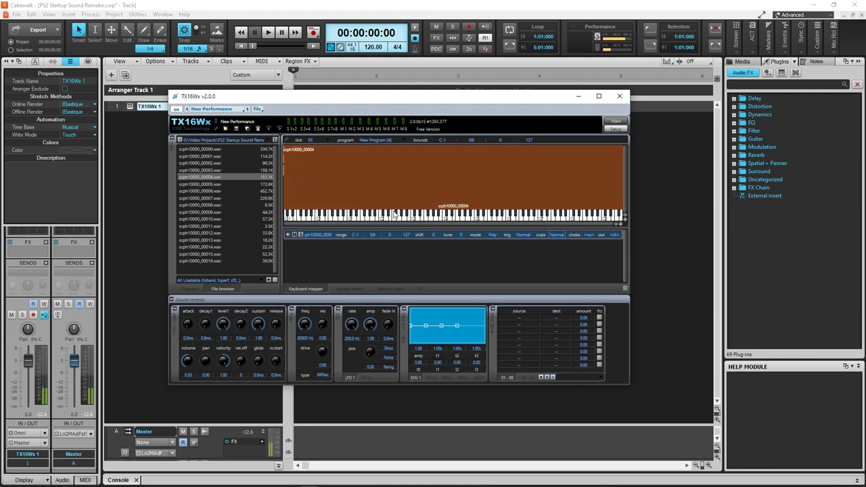
pyautogui.click(384, 217)
# Add a sixth channel slot and give it a new empty program.
pyautogui.click(190, 289)
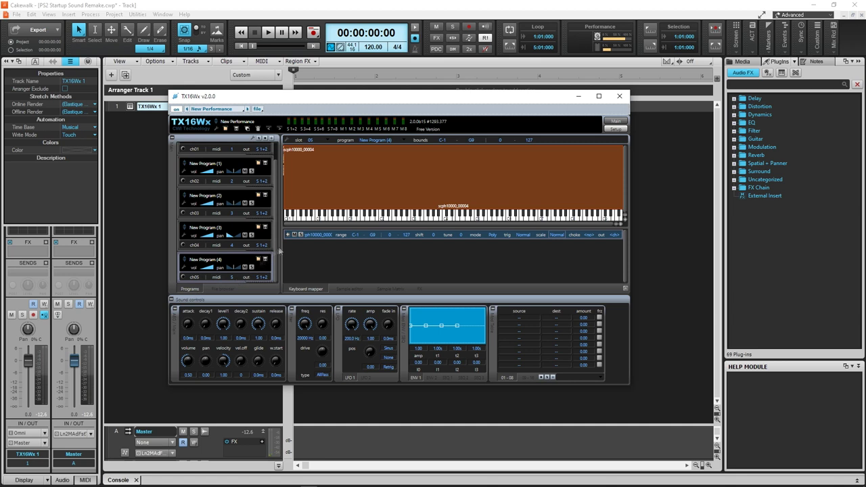
pyautogui.rightClick(252, 269)
pyautogui.rightClick(271, 269)
pyautogui.click(298, 348)
pyautogui.rightClick(266, 266)
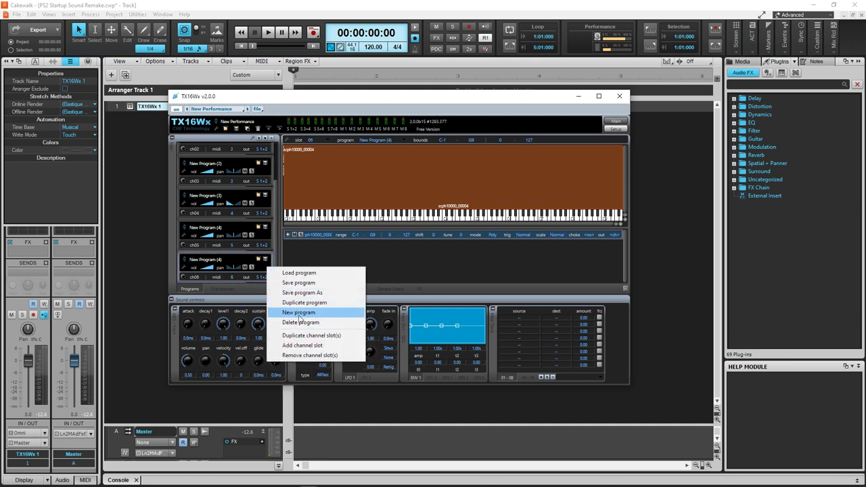
pyautogui.click(298, 311)
# Load scph10000_00005.wav across the sixth program's full keyboard with its group scale set to Normal, and audition two notes.
pyautogui.click(220, 290)
pyautogui.doubleClick(220, 184)
pyautogui.click(556, 234)
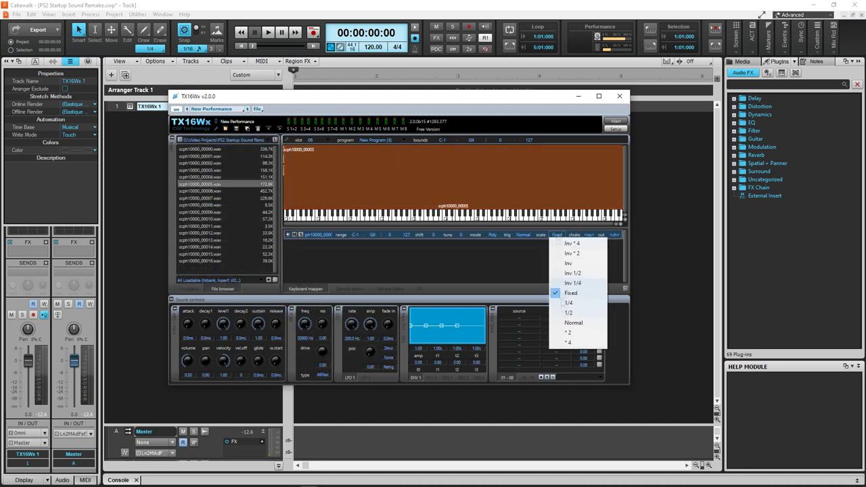
pyautogui.click(569, 292)
pyautogui.click(446, 222)
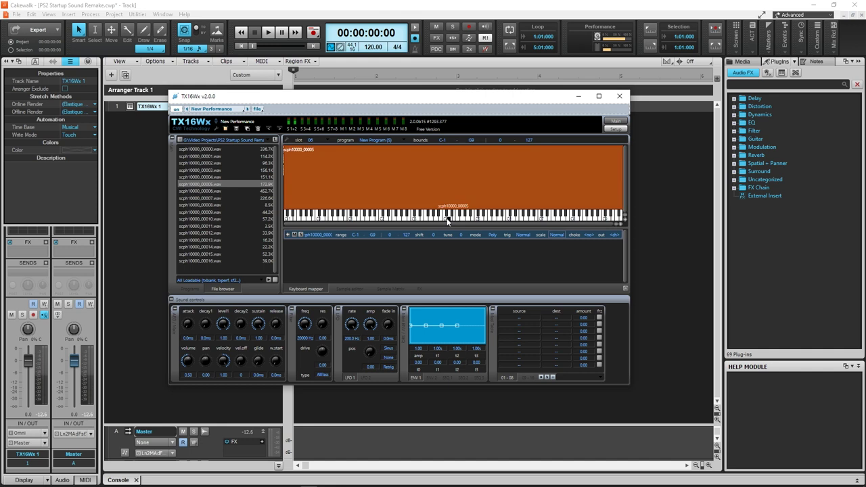
pyautogui.click(413, 219)
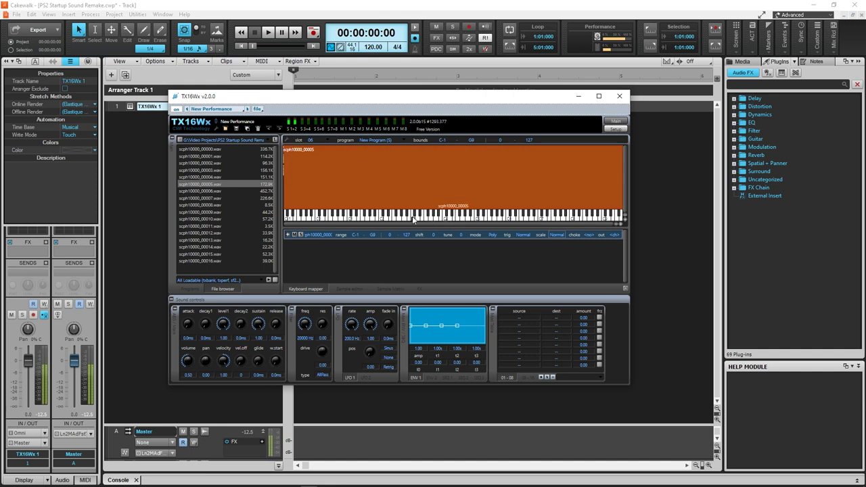
# Add a seventh channel slot and give it a new empty program.
pyautogui.click(190, 289)
pyautogui.rightClick(274, 273)
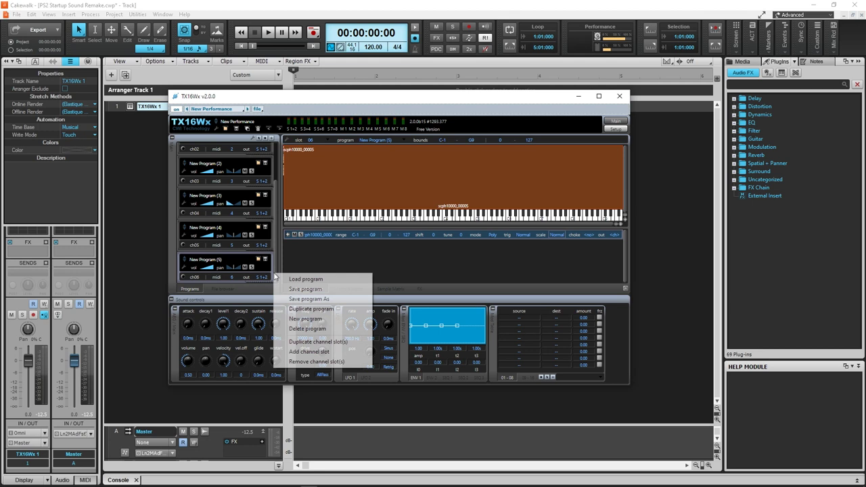
pyautogui.click(302, 352)
pyautogui.rightClick(270, 268)
pyautogui.click(301, 313)
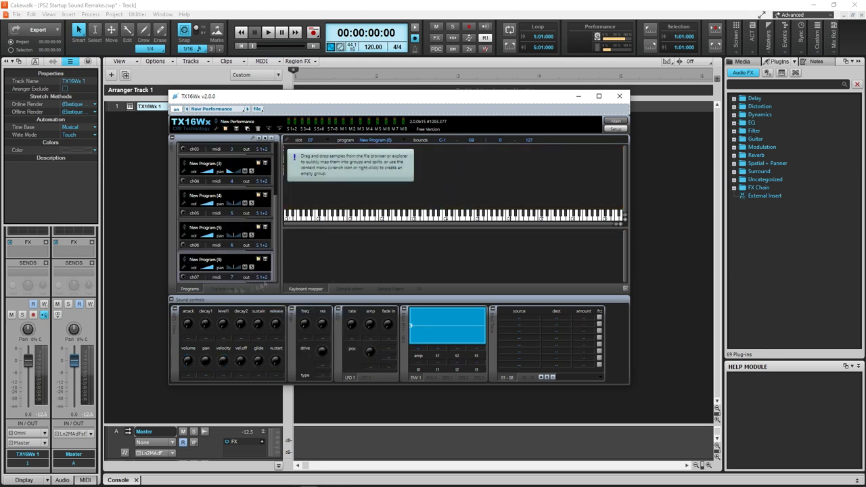
# Map scph10000_00006.wav across the seventh program's full keyboard with its group scale set to Normal, and audition two notes.
pyautogui.click(223, 289)
pyautogui.moveTo(214, 190); pyautogui.dragTo(623, 177)
pyautogui.click(445, 221)
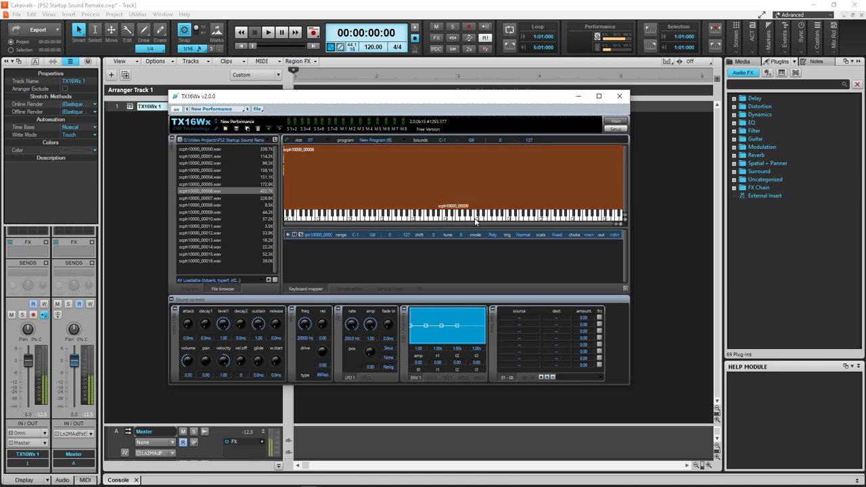
pyautogui.click(475, 221)
pyautogui.click(556, 234)
pyautogui.click(570, 323)
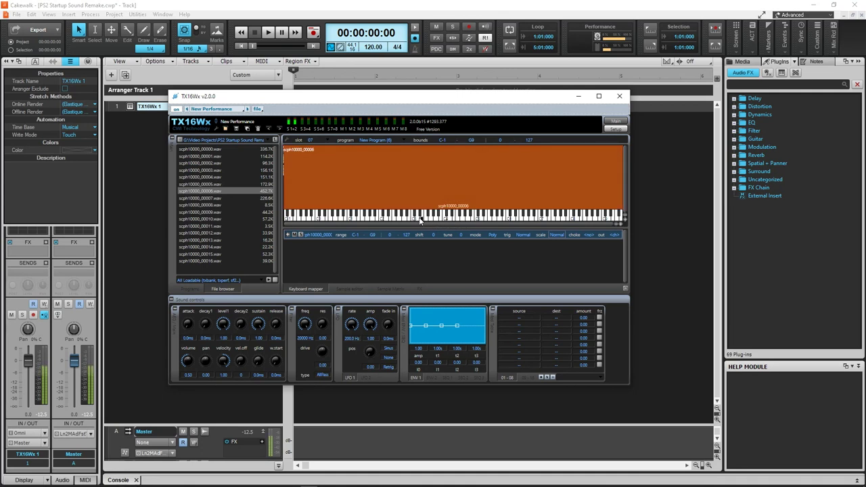
# Add an eighth channel slot and give it a new empty program.
pyautogui.click(189, 289)
pyautogui.rightClick(271, 268)
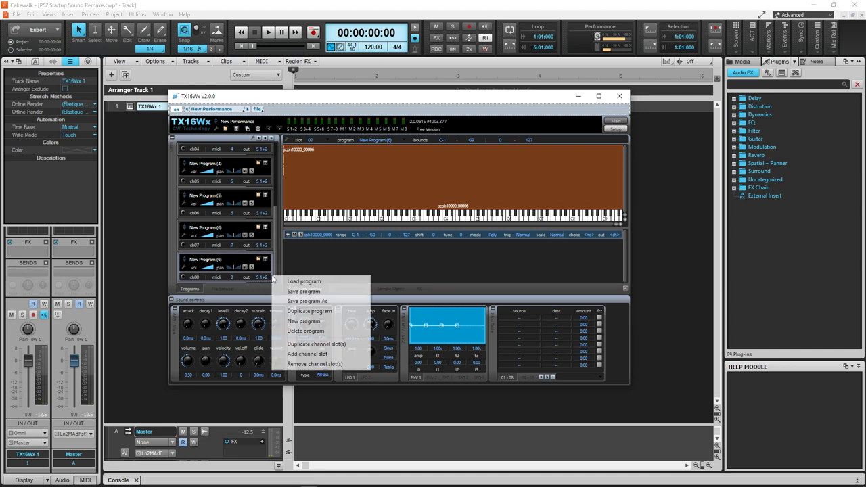
pyautogui.click(301, 314)
# Load scph10000_00007.wav across the eighth program's full keyboard, set its group scale to Normal, and audition the sample around middle C.
pyautogui.moveTo(285, 195); pyautogui.dragTo(445, 218)
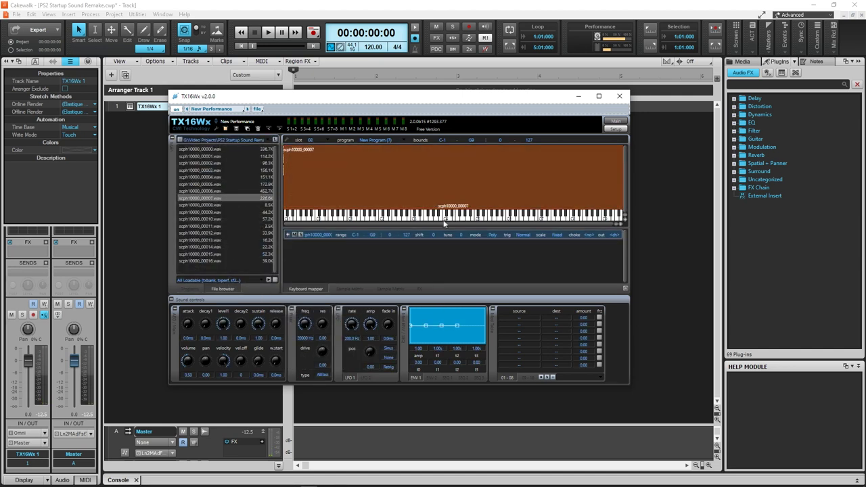
pyautogui.click(444, 219)
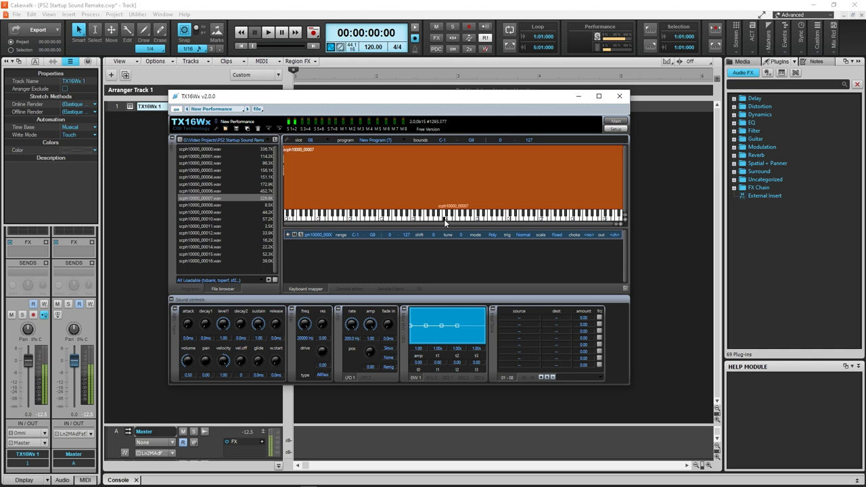
pyautogui.click(559, 234)
pyautogui.click(574, 322)
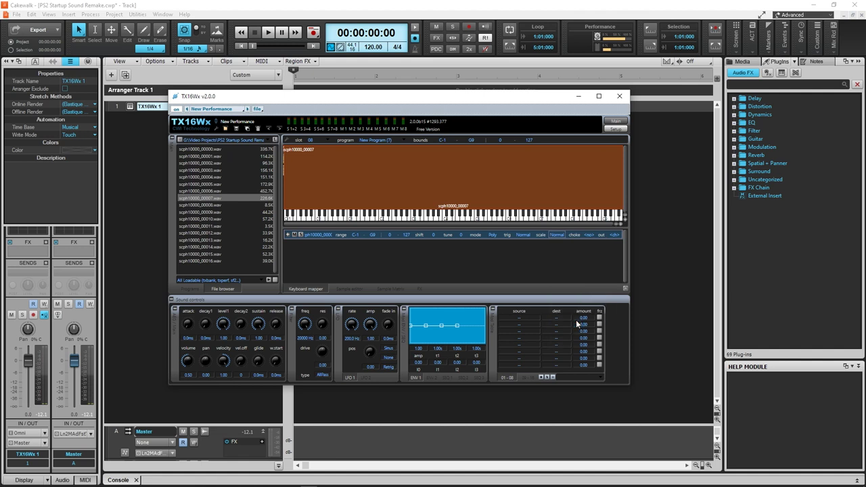
pyautogui.click(444, 218)
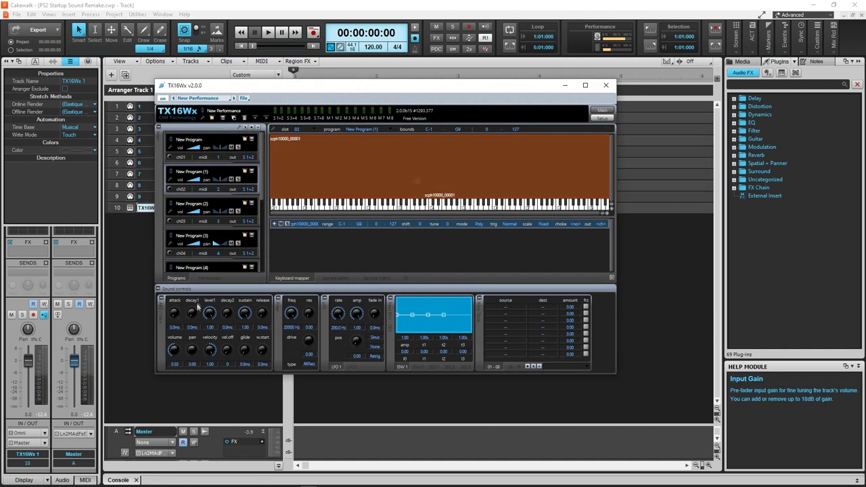
# Set the second program's attack to 2.48 s and release to 1.53 s, auditioning the scph10000_00001 sample around C4.
pyautogui.moveTo(188, 324); pyautogui.dragTo(223, 319)
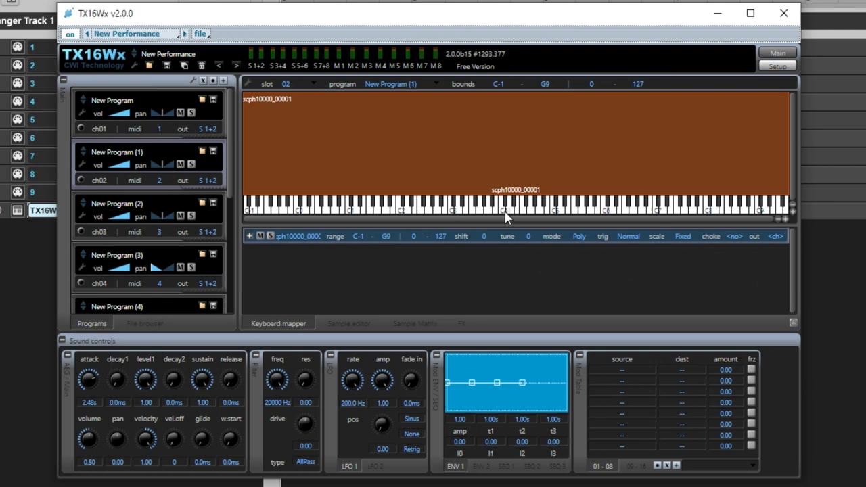
pyautogui.click(502, 208)
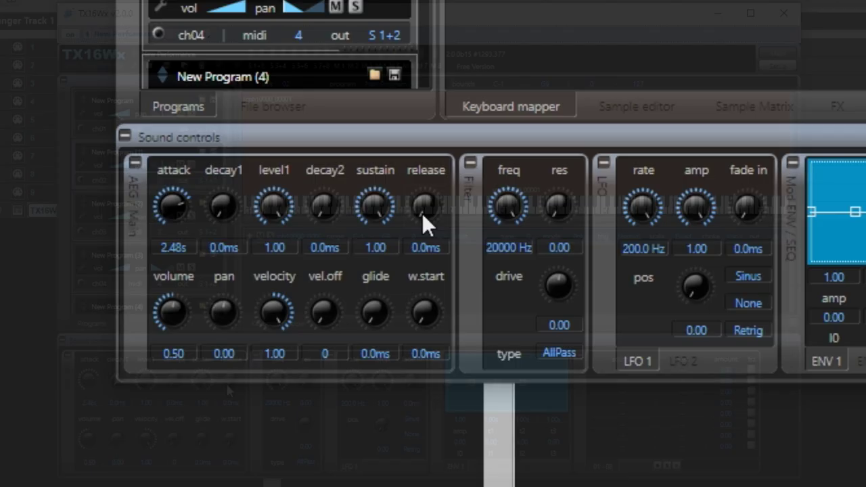
pyautogui.moveTo(422, 213); pyautogui.dragTo(439, 212)
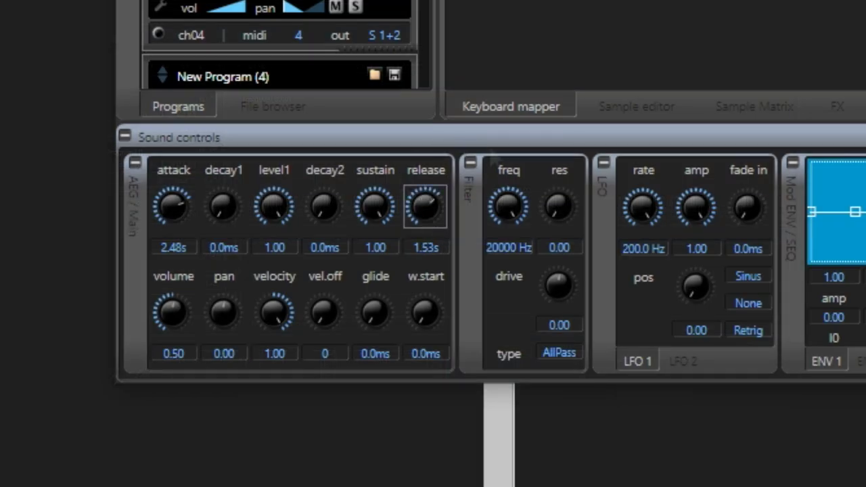
pyautogui.click(518, 201)
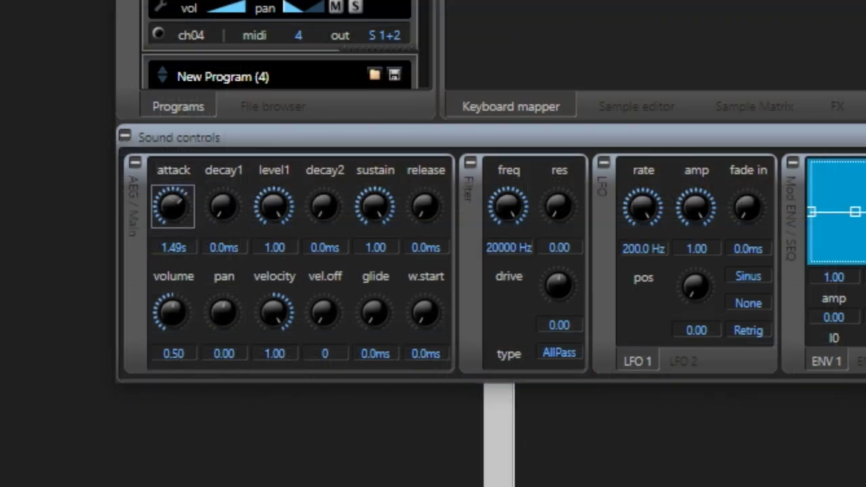
# Audition the third program's sample around C4 and the fourth program's scph10000_00003 sample on several notes between C3 and C5.
pyautogui.click(524, 204)
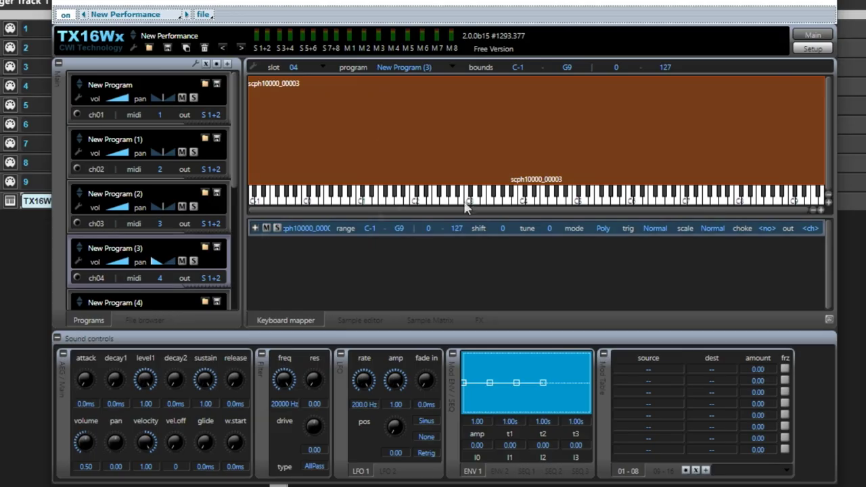
pyautogui.click(481, 203)
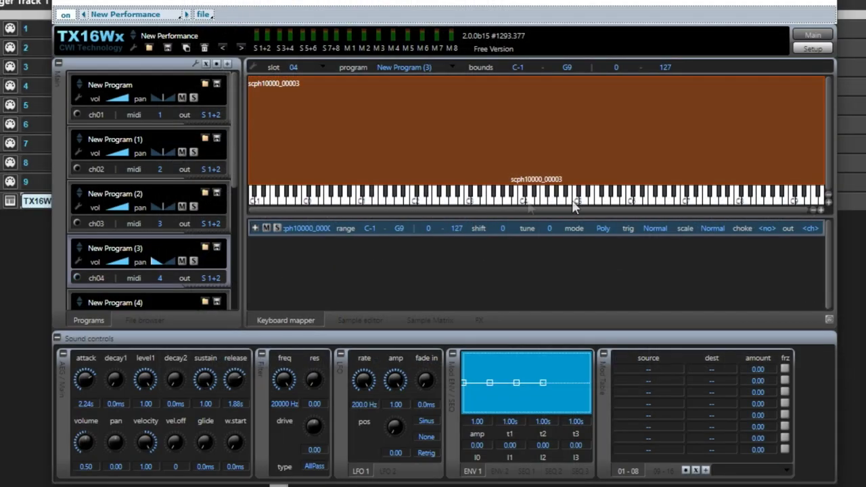
pyautogui.click(573, 199)
pyautogui.click(553, 201)
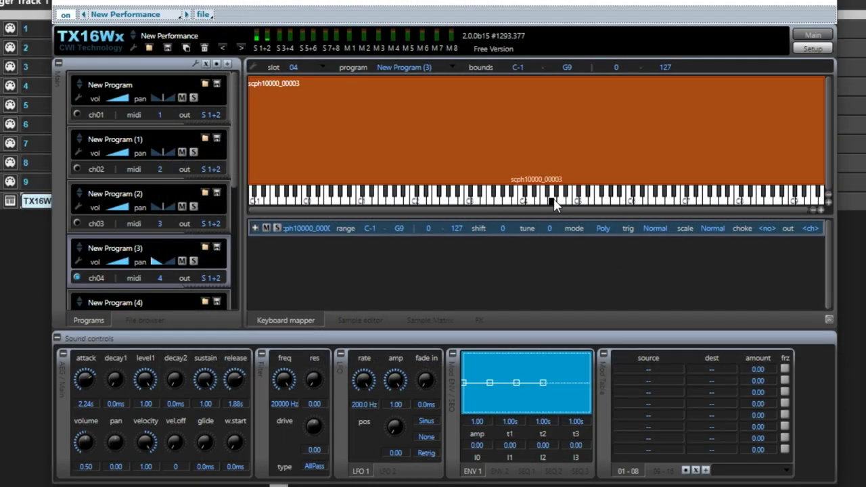
pyautogui.click(470, 201)
# Audition the fifth program's scph10000_00004 sample on C4, C5 and a note between them.
pyautogui.click(506, 210)
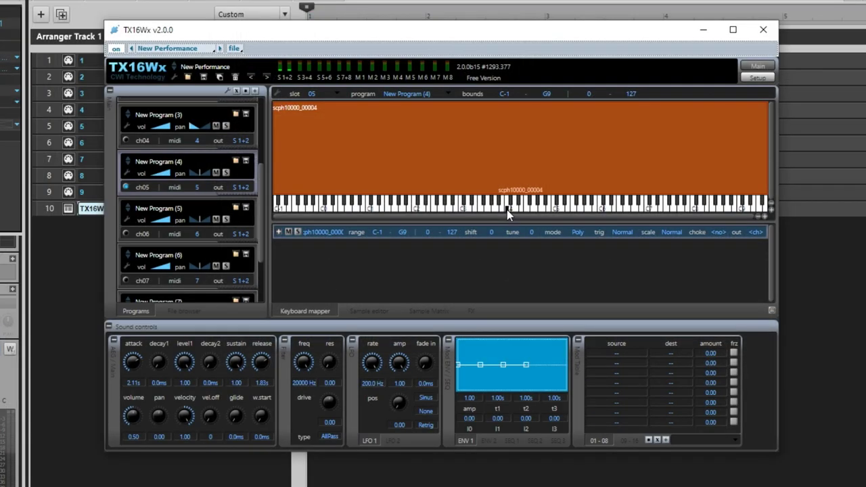
pyautogui.click(556, 208)
pyautogui.click(531, 210)
pyautogui.click(509, 209)
# Set the sixth program's attack to 2.94 s and release to 2.48 s, and audition scph10000_00005 on successively lower notes.
pyautogui.press('Down')
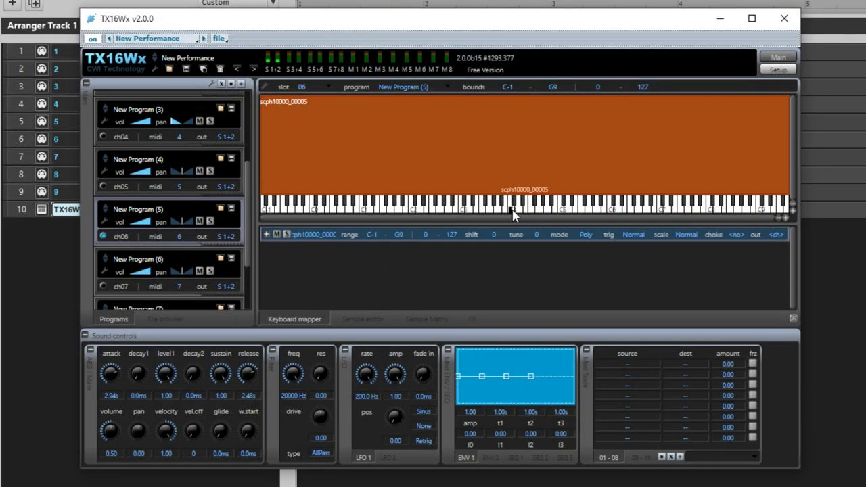
pyautogui.click(562, 210)
pyautogui.moveTo(248, 373); pyautogui.dragTo(247, 362)
pyautogui.click(516, 209)
pyautogui.click(468, 211)
pyautogui.click(410, 209)
pyautogui.click(410, 210)
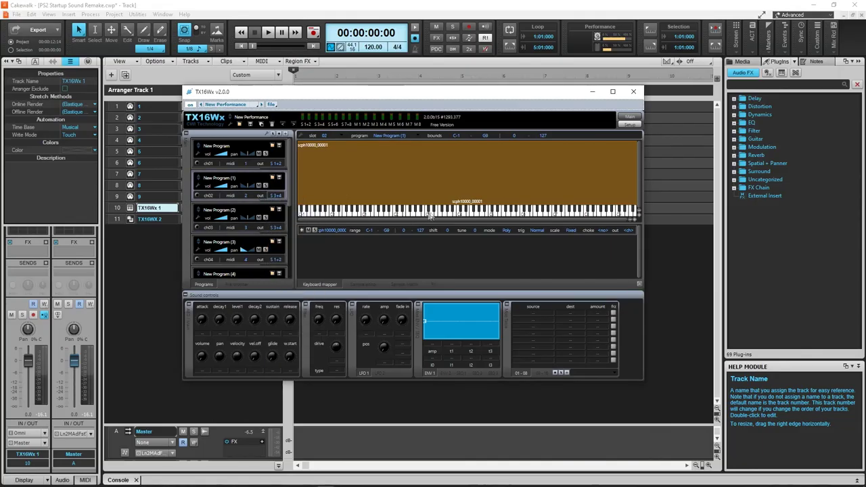
# Audition the samples of the second, first and fourth programs.
pyautogui.click(431, 214)
pyautogui.click(237, 150)
pyautogui.click(432, 213)
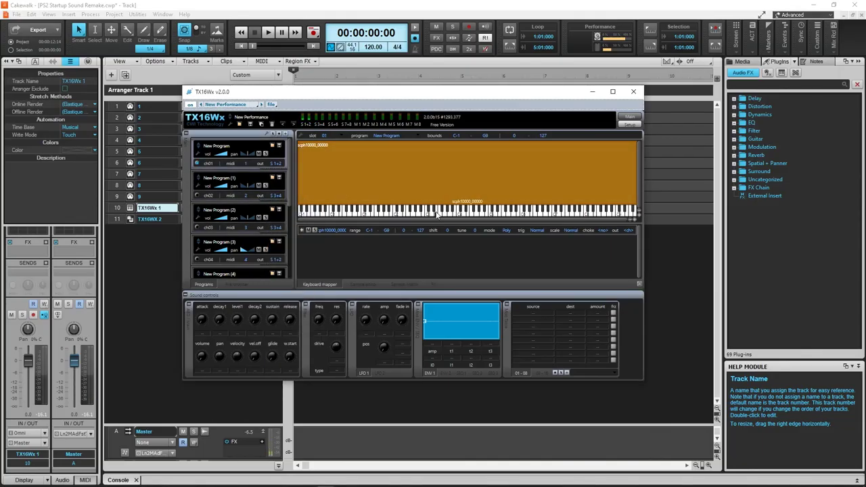
pyautogui.click(236, 245)
pyautogui.click(450, 215)
# Route the fourth channel slot's output to S 3+4.
pyautogui.click(276, 259)
pyautogui.click(293, 284)
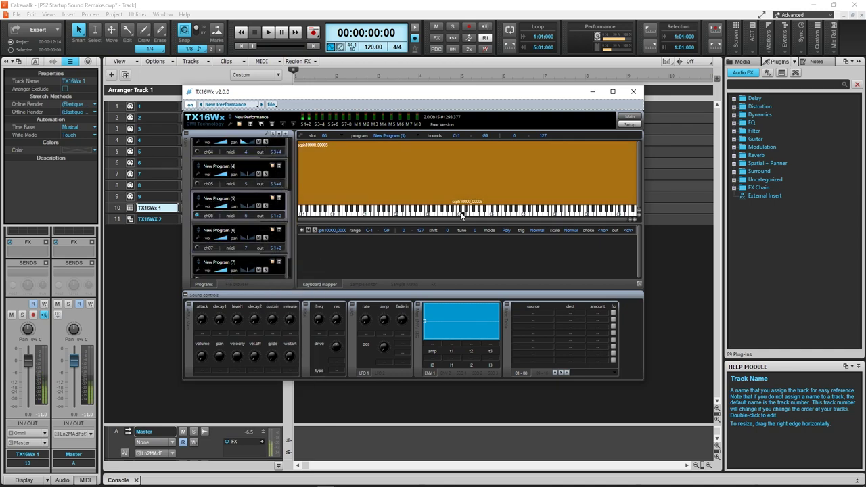
pyautogui.click(276, 259)
pyautogui.click(290, 278)
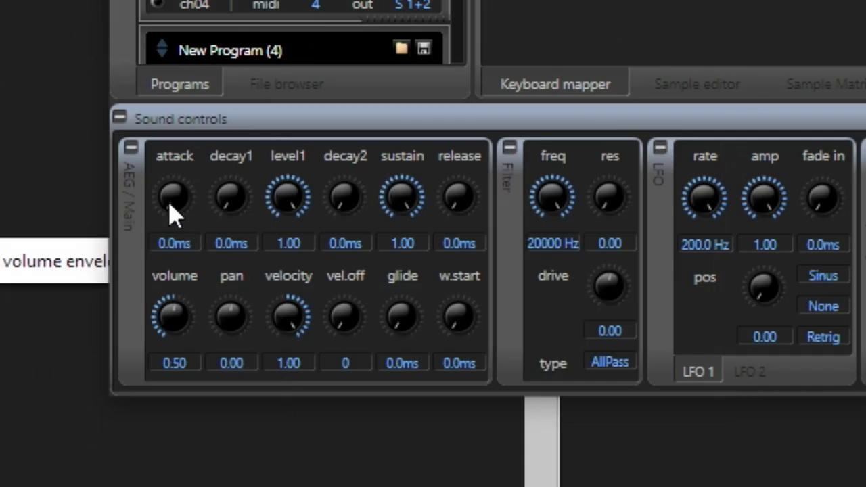
# Set the second program's volume envelope attack to 2.48 s and audition the scph10000_00001 sample around C4.
pyautogui.moveTo(175, 318); pyautogui.dragTo(174, 305)
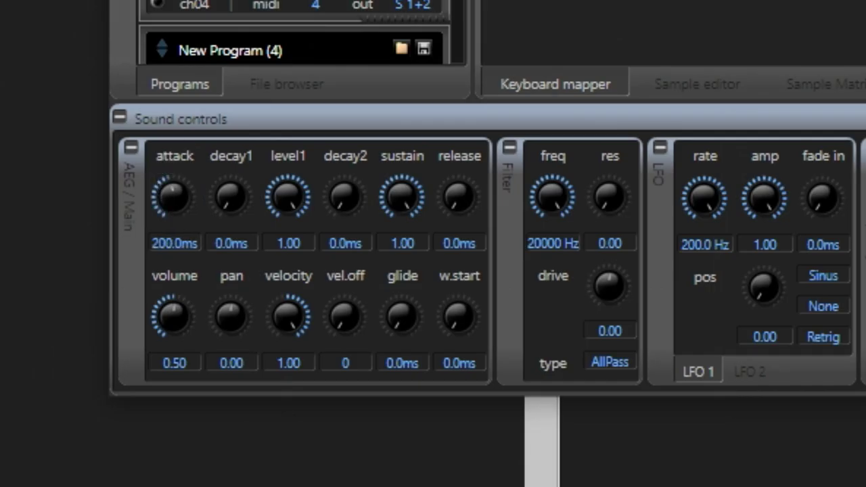
pyautogui.moveTo(163, 209); pyautogui.dragTo(266, 169)
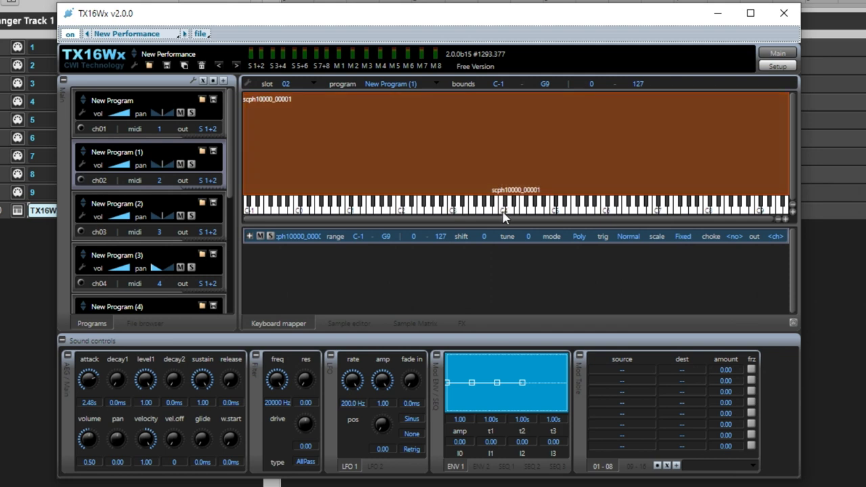
pyautogui.click(495, 213)
pyautogui.click(501, 213)
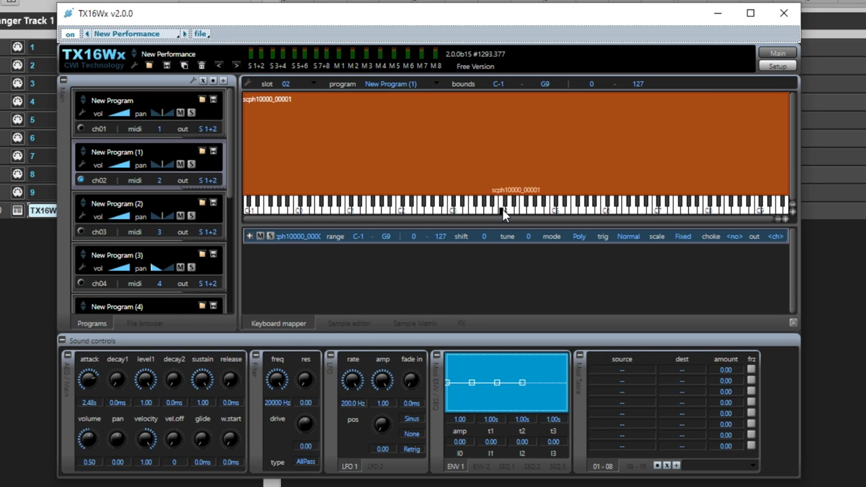
pyautogui.click(502, 213)
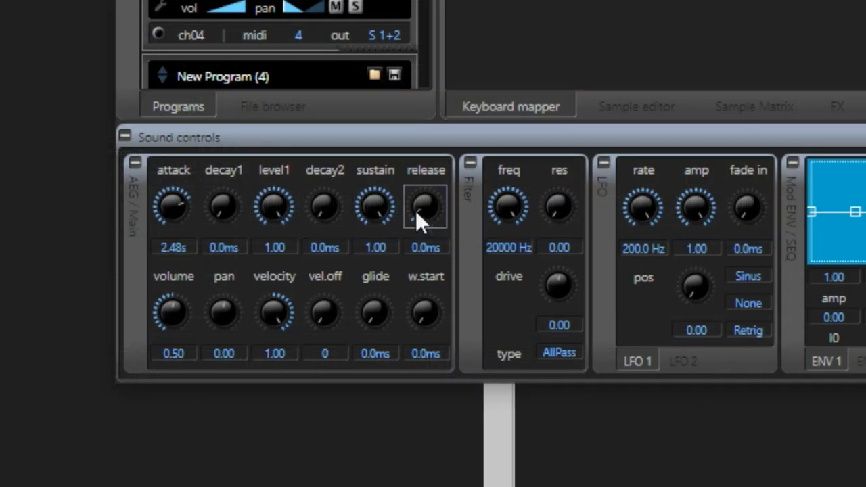
# Set the second program's release to 1.53 s and audition its sample around C4.
pyautogui.moveTo(224, 382); pyautogui.dragTo(247, 339)
pyautogui.moveTo(457, 135); pyautogui.dragTo(487, 143)
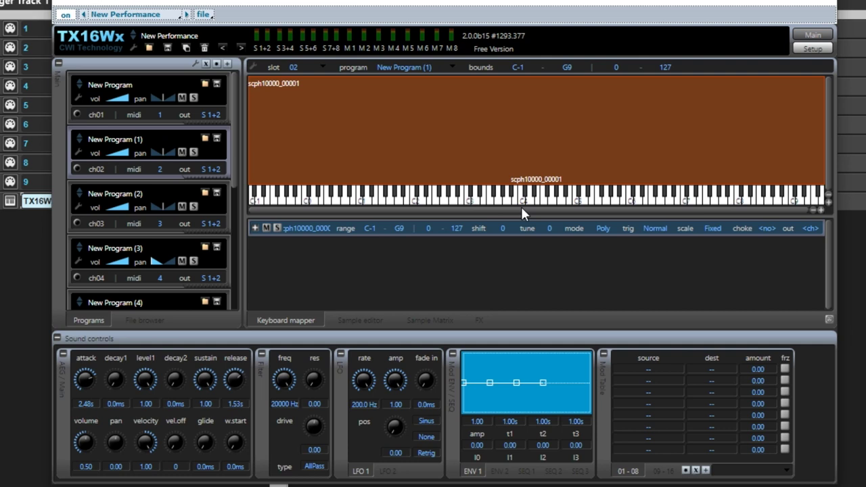
pyautogui.click(519, 200)
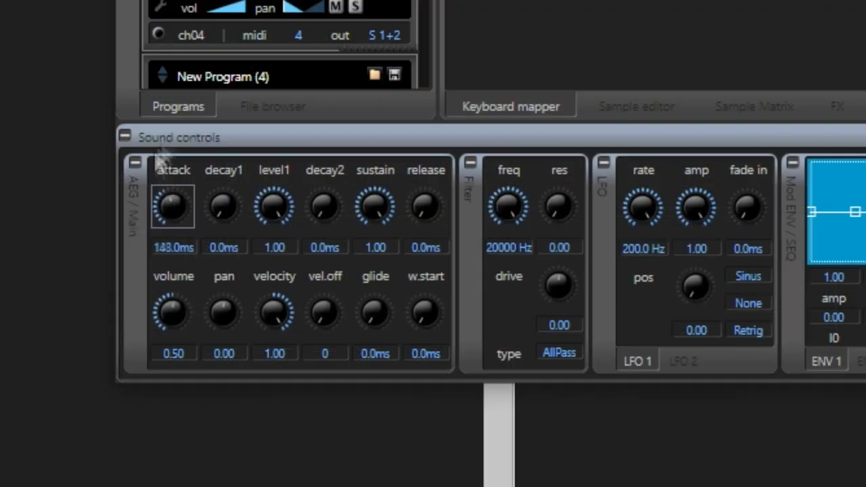
# Set the third program's attack to 1.49 s and audition the scph10000_00002 sample around C4.
pyautogui.moveTo(157, 152); pyautogui.dragTo(258, 124)
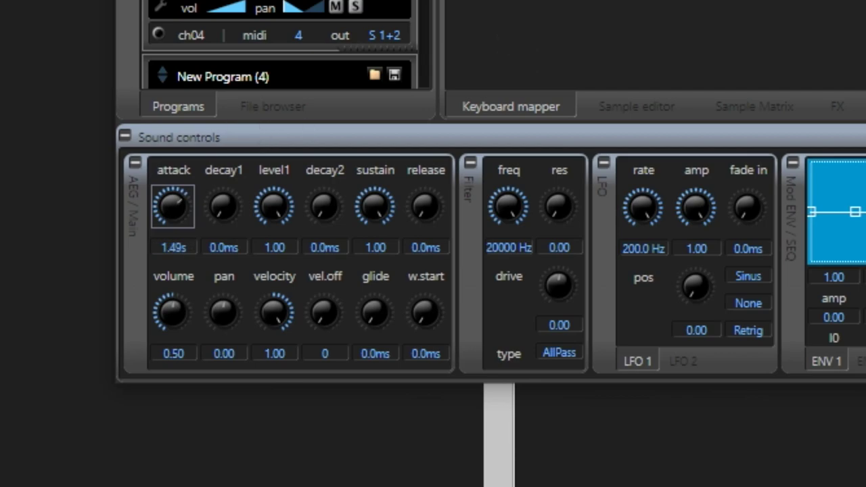
pyautogui.click(524, 204)
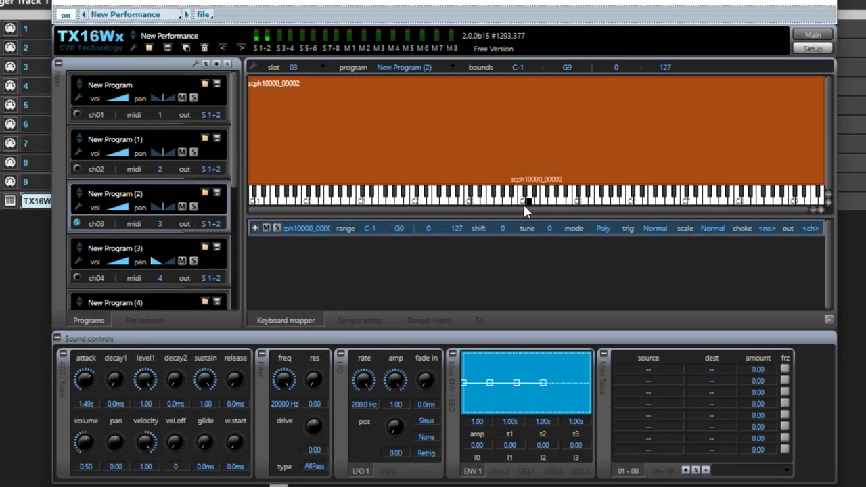
pyautogui.click(523, 200)
pyautogui.click(522, 202)
# Set the fourth program's attack to 2.24 s and release to 1.88 s, and audition the scph10000_00003 sample on several notes.
pyautogui.click(209, 268)
pyautogui.click(480, 203)
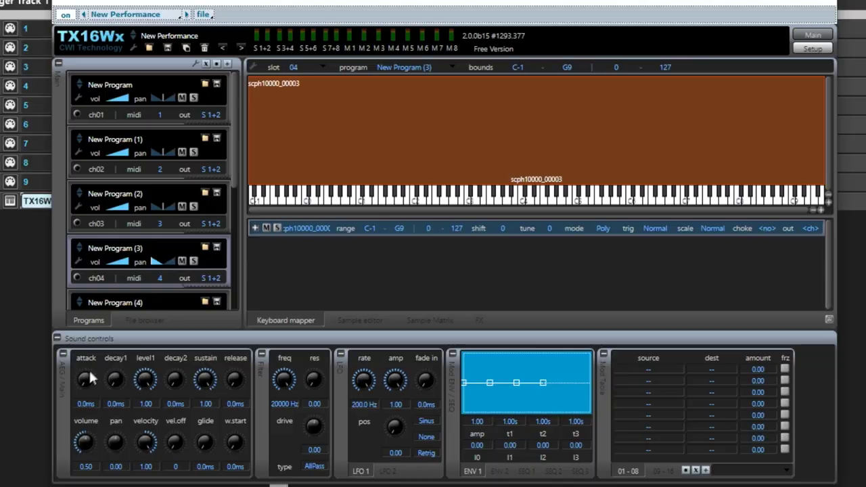
pyautogui.moveTo(92, 378); pyautogui.dragTo(157, 337)
pyautogui.moveTo(235, 380); pyautogui.dragTo(247, 318)
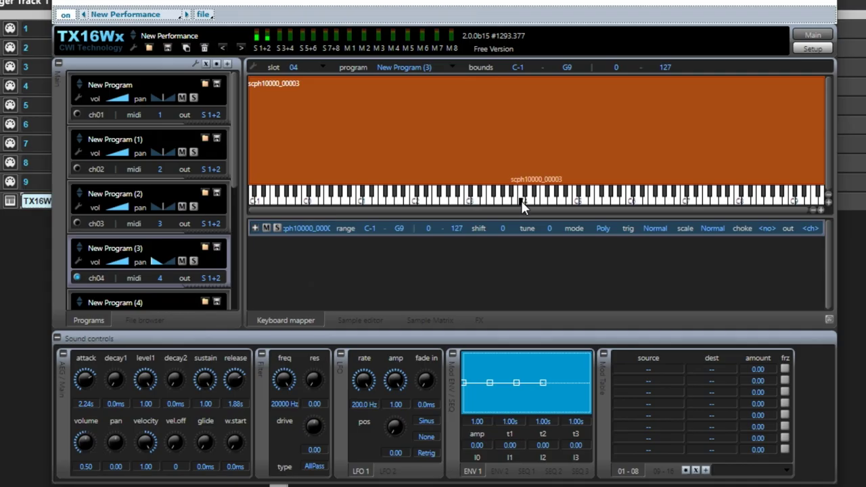
pyautogui.click(575, 198)
pyautogui.click(553, 201)
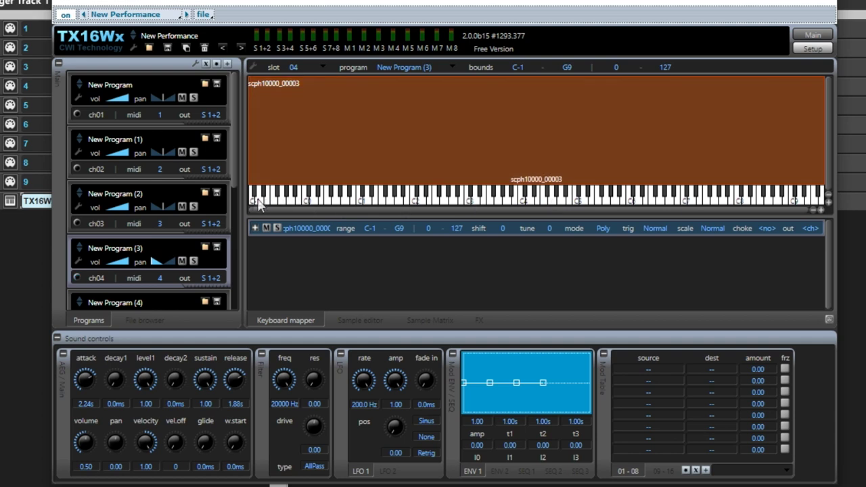
# Audition the fifth program's scph10000_00004 sample and set its attack to 2.11 s and release to 1.83 s.
pyautogui.scroll(-3, 234, 172)
pyautogui.click(214, 160)
pyautogui.click(485, 153)
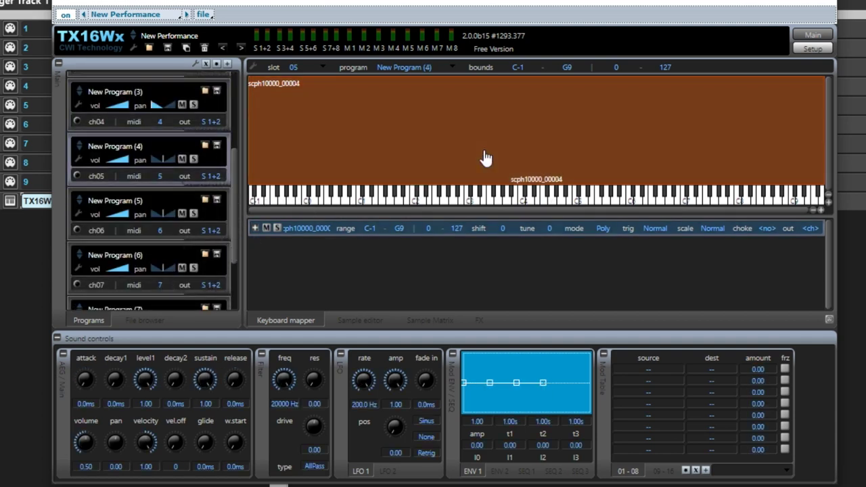
pyautogui.click(468, 200)
pyautogui.moveTo(86, 380); pyautogui.dragTo(129, 326)
pyautogui.moveTo(227, 380); pyautogui.dragTo(277, 331)
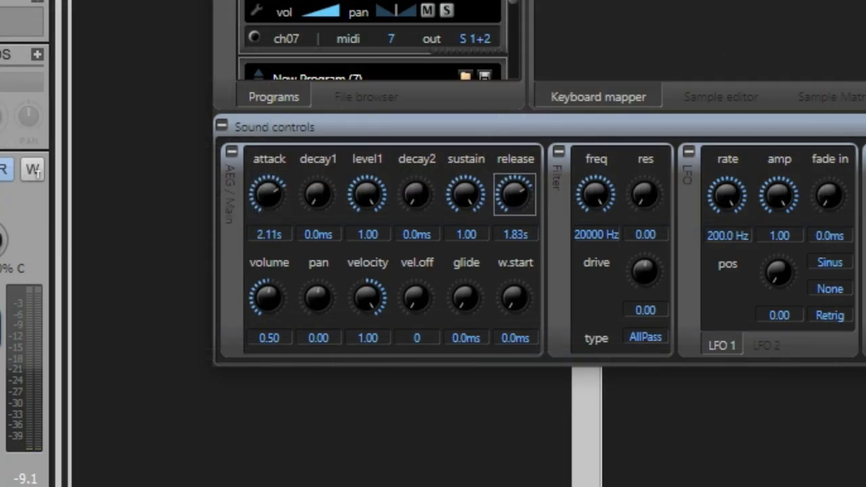
# Audition the fifth program's scph10000_00004 sample on several notes between C4 and C5.
pyautogui.click(520, 202)
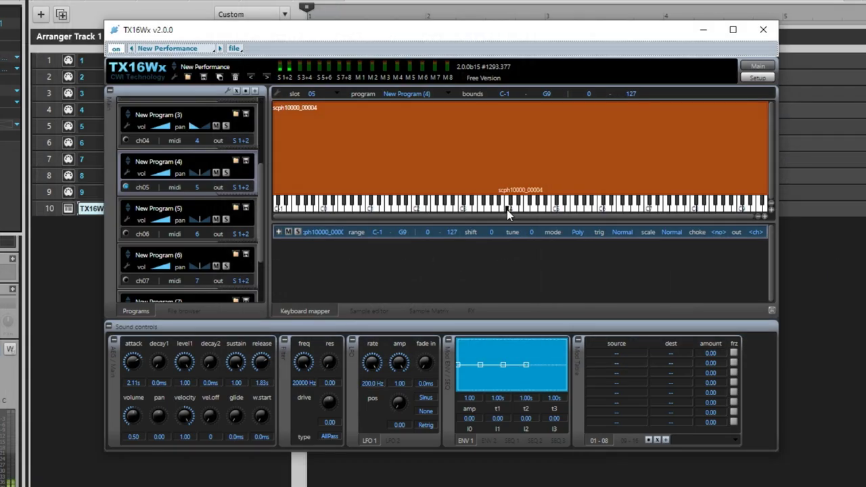
pyautogui.click(556, 207)
pyautogui.click(529, 209)
pyautogui.click(510, 209)
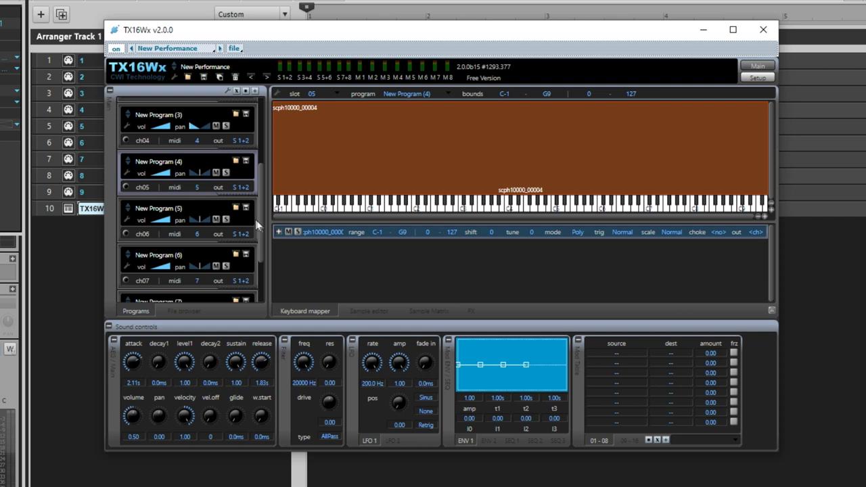
# Set the sixth program's attack to 2.94 s and release to 2.48 s, and audition the scph10000_00005 sample around C4.
pyautogui.click(254, 222)
pyautogui.click(506, 207)
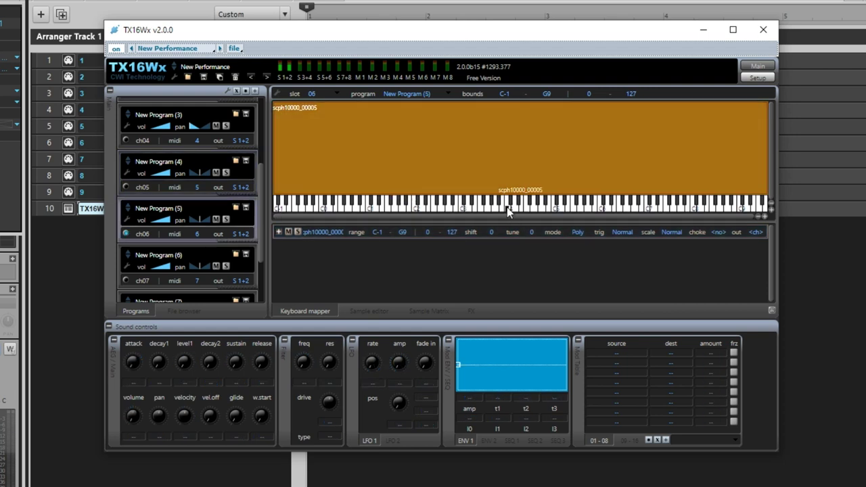
pyautogui.click(499, 161)
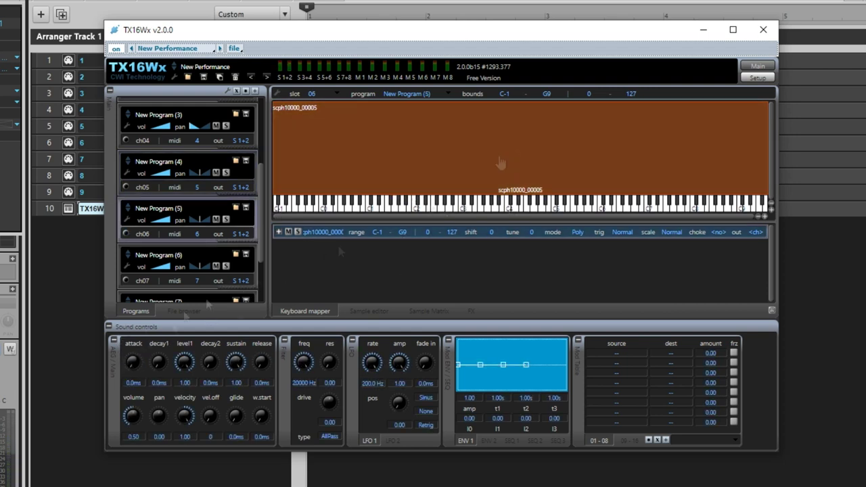
pyautogui.moveTo(132, 362); pyautogui.dragTo(175, 326)
pyautogui.moveTo(259, 362); pyautogui.dragTo(284, 337)
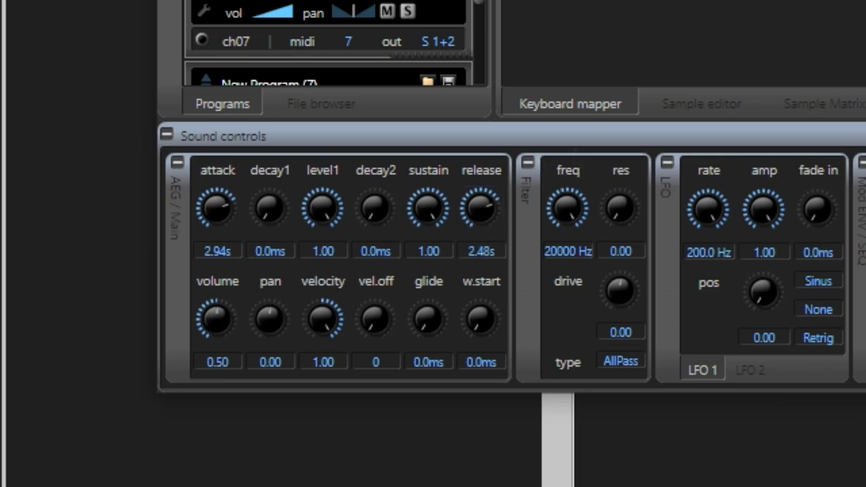
pyautogui.click(512, 210)
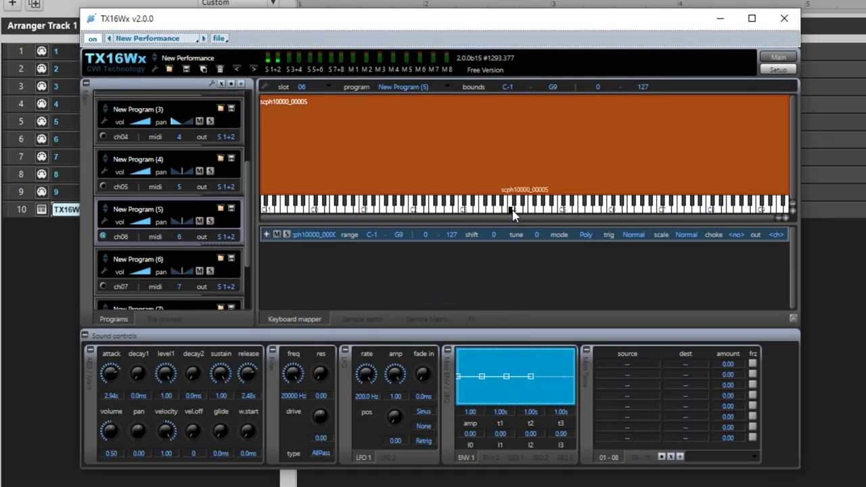
# Set the sixth program's release to 6.58 s and audition its sample on progressively lower notes.
pyautogui.click(565, 213)
pyautogui.moveTo(250, 372); pyautogui.dragTo(377, 280)
pyautogui.click(515, 214)
pyautogui.click(468, 211)
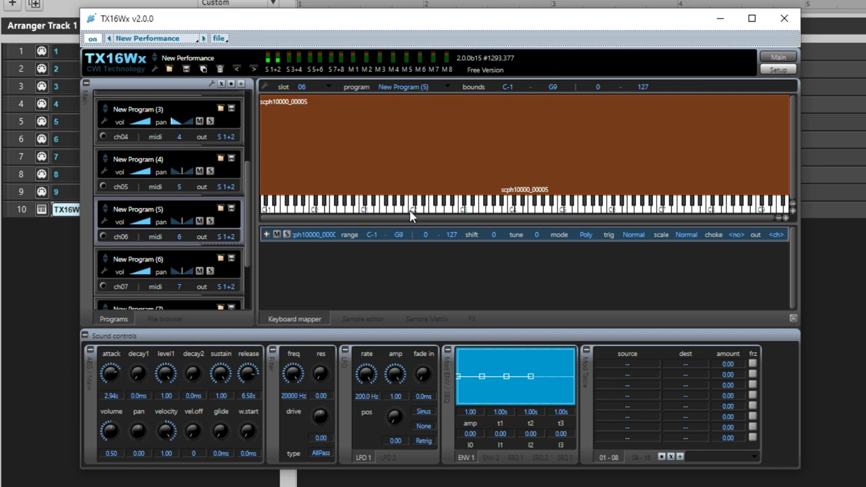
pyautogui.click(411, 210)
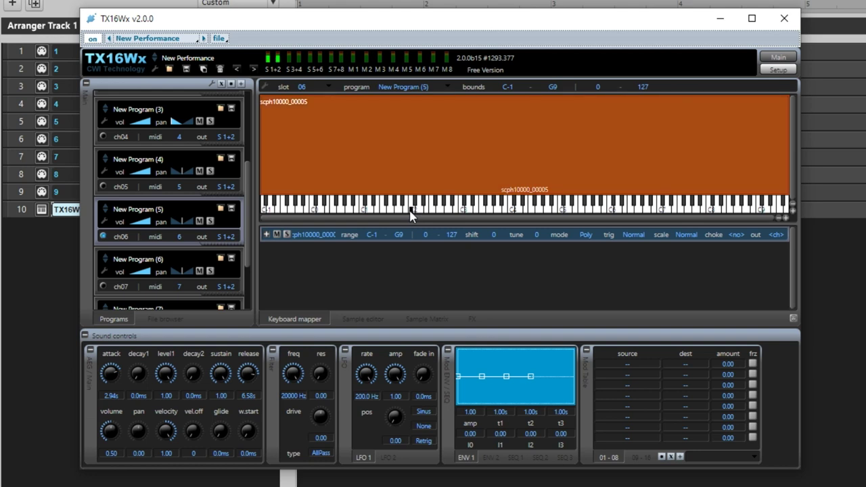
pyautogui.click(377, 211)
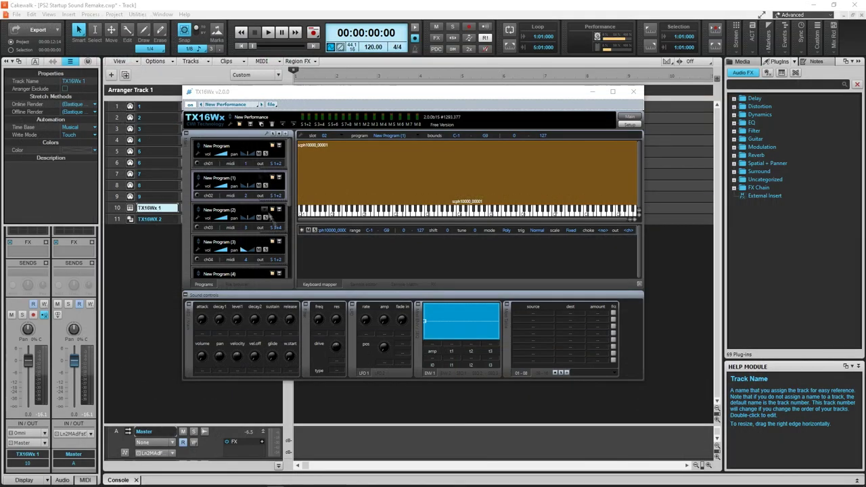
# Route New Program (2) and New Program (1) to output S 3+4 and audition the scph10000_00001 sample.
pyautogui.click(275, 228)
pyautogui.click(284, 245)
pyautogui.click(275, 195)
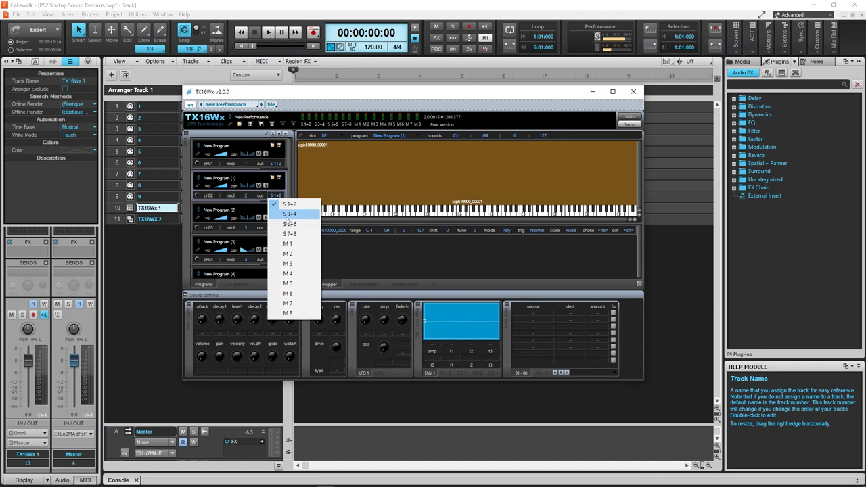
pyautogui.click(284, 213)
pyautogui.click(431, 213)
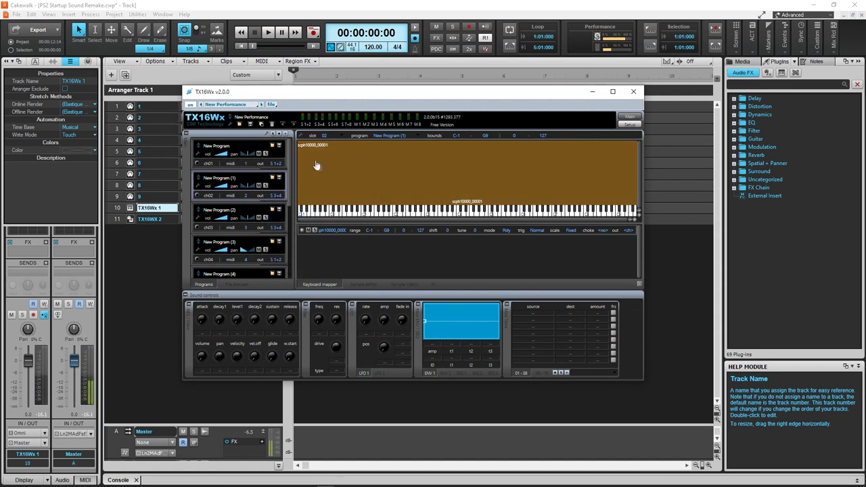
# Audition the samples of New Program and New Program (3) to compare their sound.
pyautogui.click(280, 157)
pyautogui.click(436, 213)
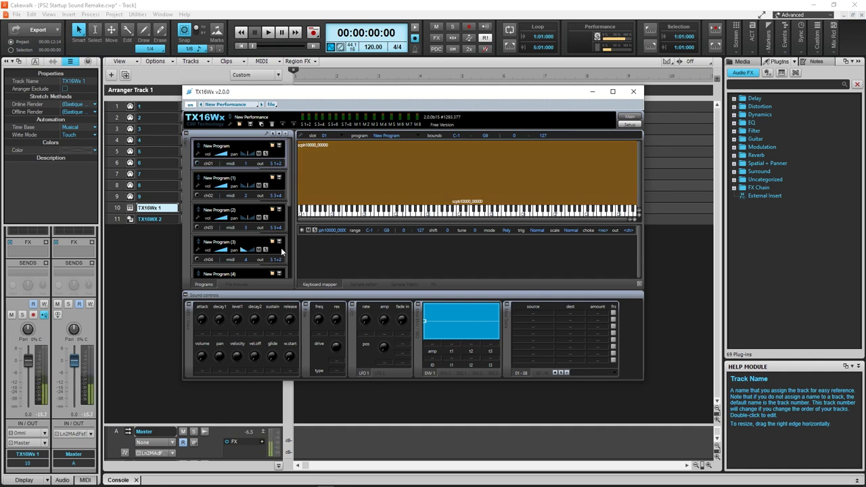
pyautogui.click(281, 251)
pyautogui.click(448, 215)
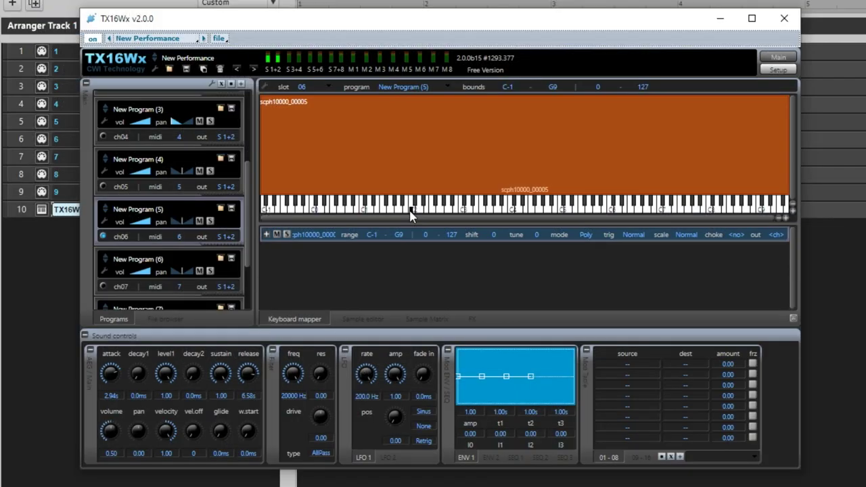
pyautogui.click(376, 211)
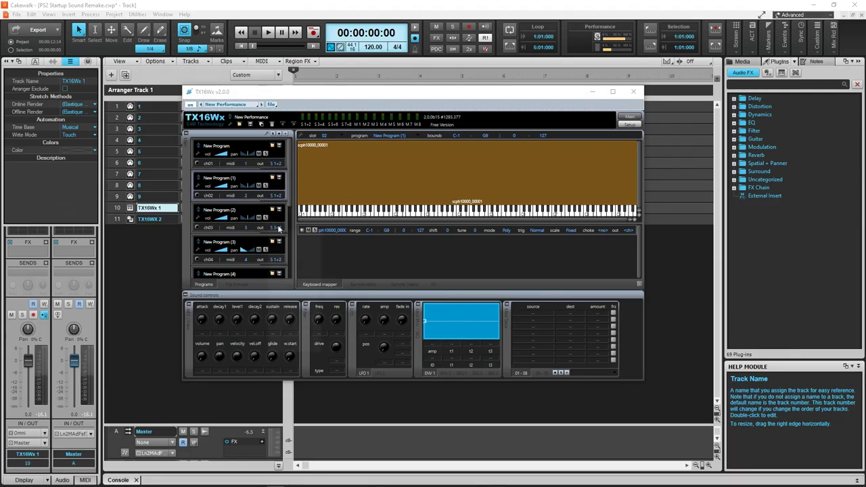
# Assign output S 3+4 to the second and third programs and play the second program's sample.
pyautogui.click(226, 230)
pyautogui.click(239, 247)
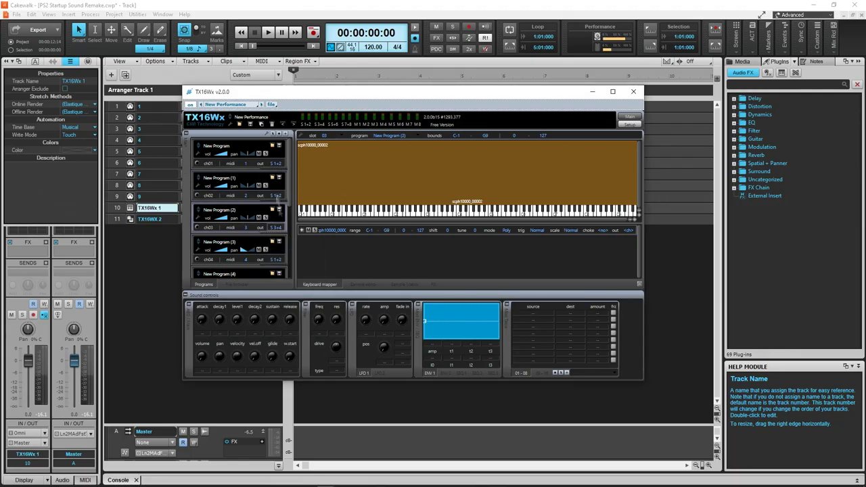
pyautogui.click(225, 180)
pyautogui.click(239, 198)
pyautogui.click(431, 214)
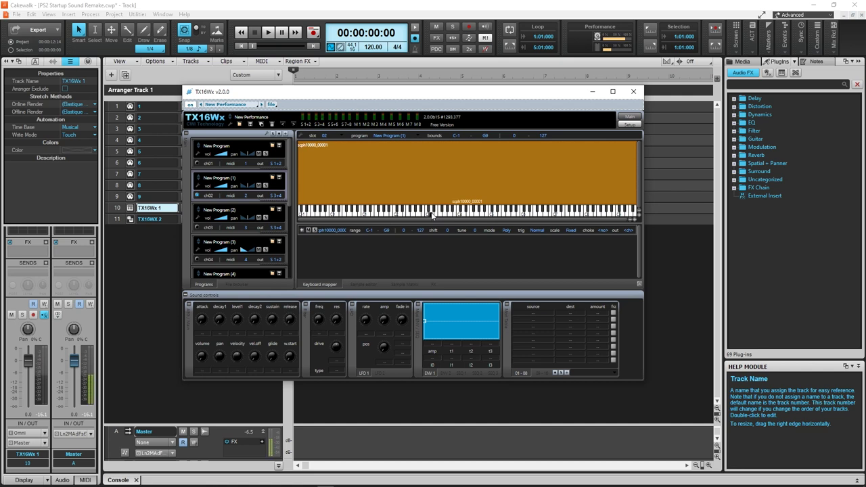
# Audition the first program's scph10000_00000 sample and the fourth program's scph10000_00003 sample.
pyautogui.click(279, 157)
pyautogui.click(436, 214)
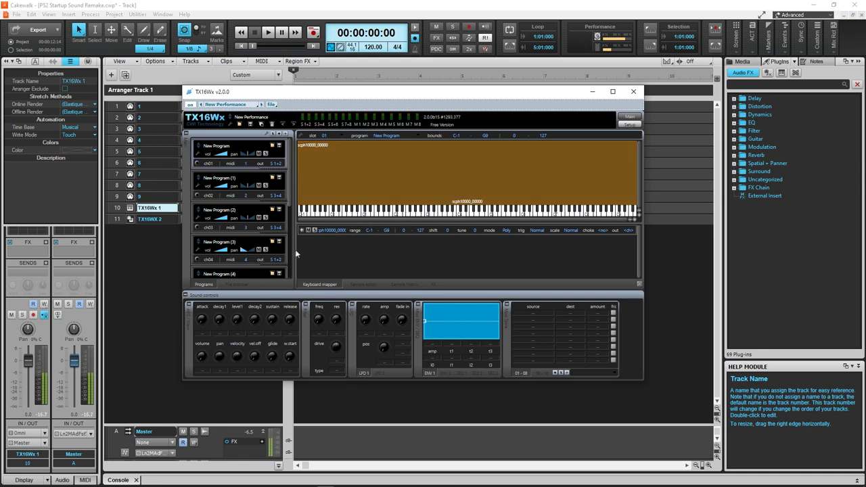
pyautogui.click(281, 252)
pyautogui.click(447, 213)
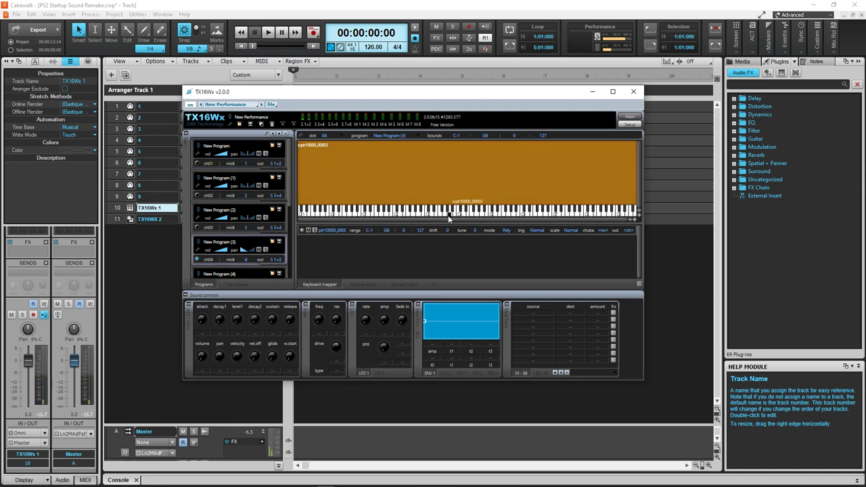
# Route New Program (3) and New Program (5) to output S 3+4 and audition the scph10000_00005 sample.
pyautogui.click(276, 259)
pyautogui.click(293, 279)
pyautogui.moveTo(289, 196); pyautogui.dragTo(293, 235)
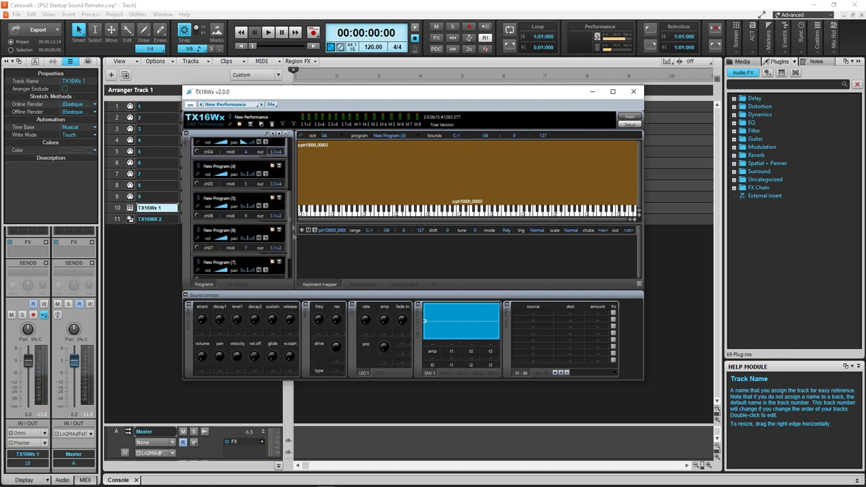
pyautogui.click(280, 198)
pyautogui.click(460, 213)
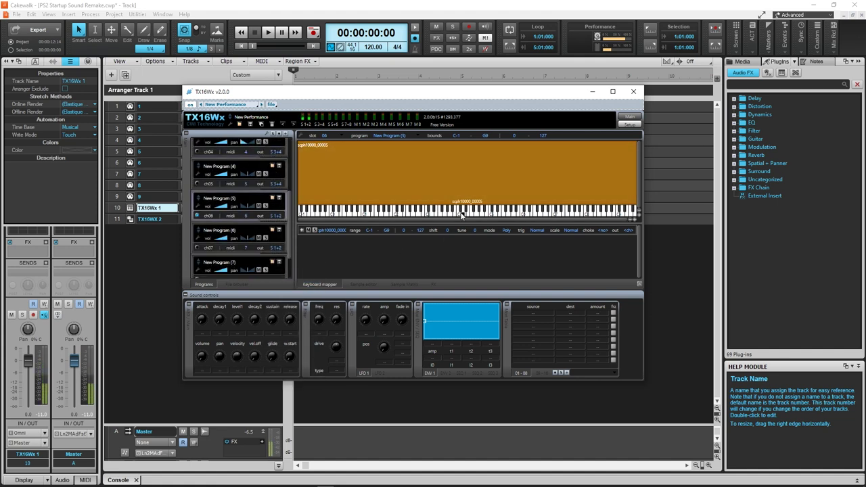
pyautogui.click(275, 215)
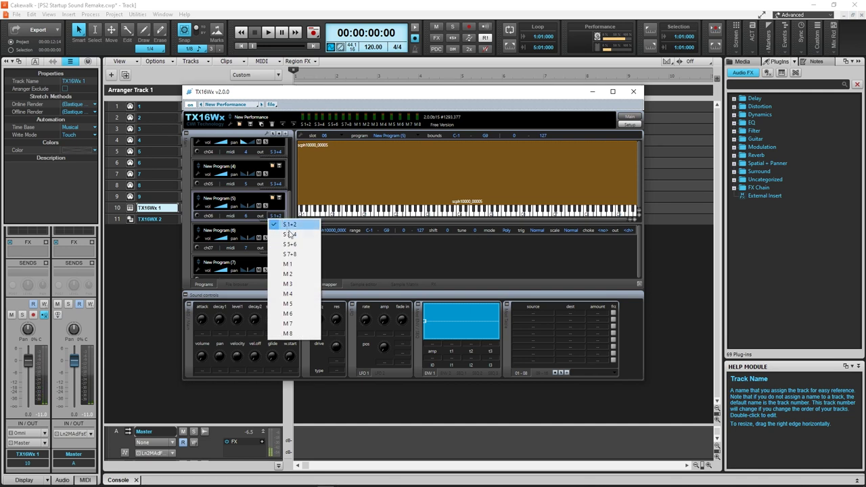
pyautogui.click(289, 234)
pyautogui.click(459, 215)
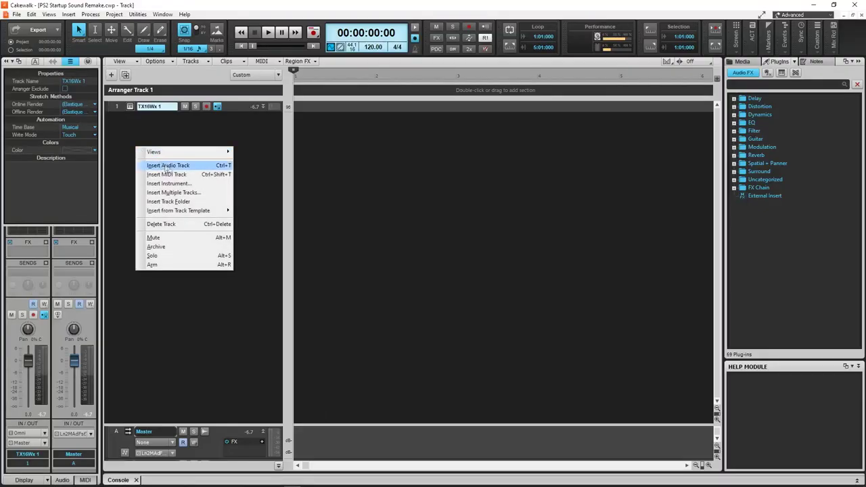
# Insert a MIDI track below the TX16Wx 1 track and set its MIDI channel to 1: TX16Wx.
pyautogui.click(172, 174)
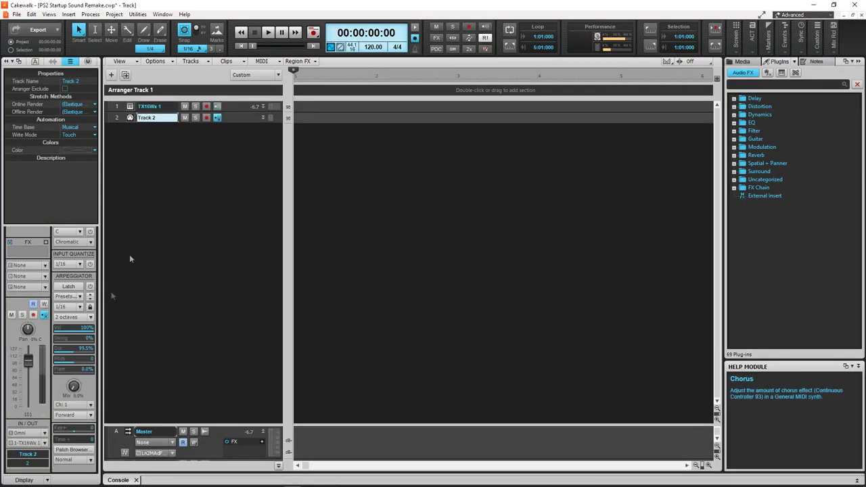
pyautogui.click(44, 266)
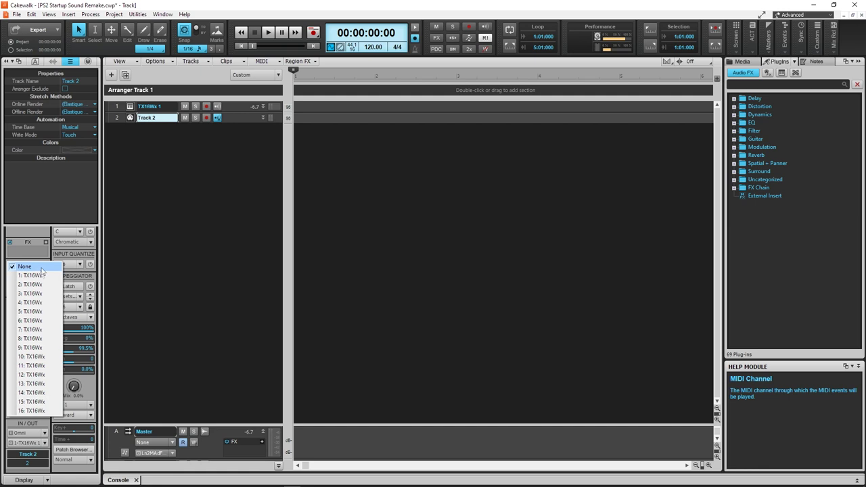
pyautogui.click(31, 275)
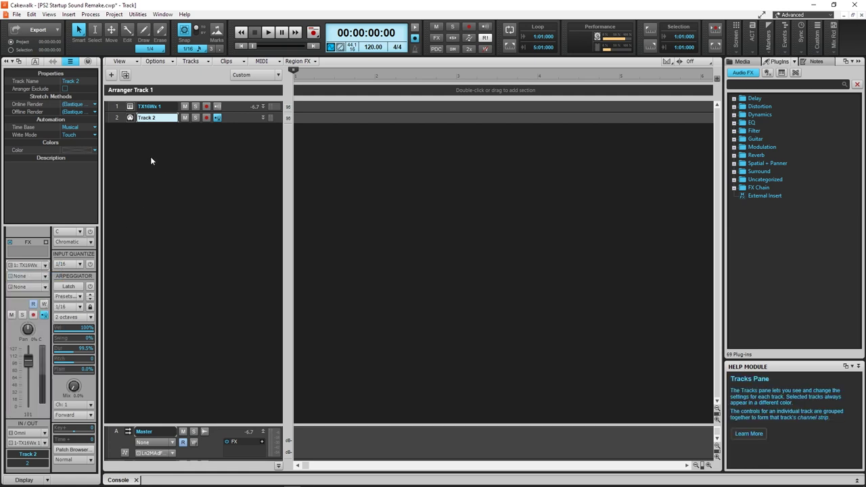
# Insert a second MIDI track and set its MIDI channel to 2: TX16Wx.
pyautogui.rightClick(150, 156)
pyautogui.click(194, 186)
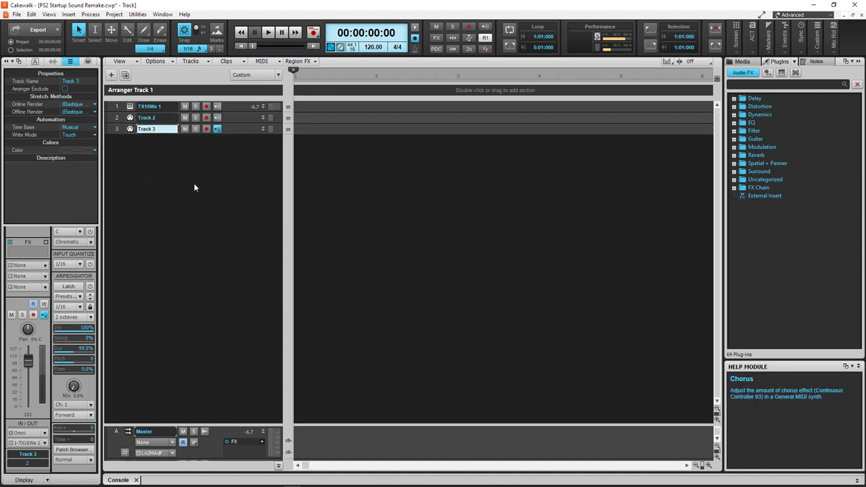
pyautogui.click(46, 266)
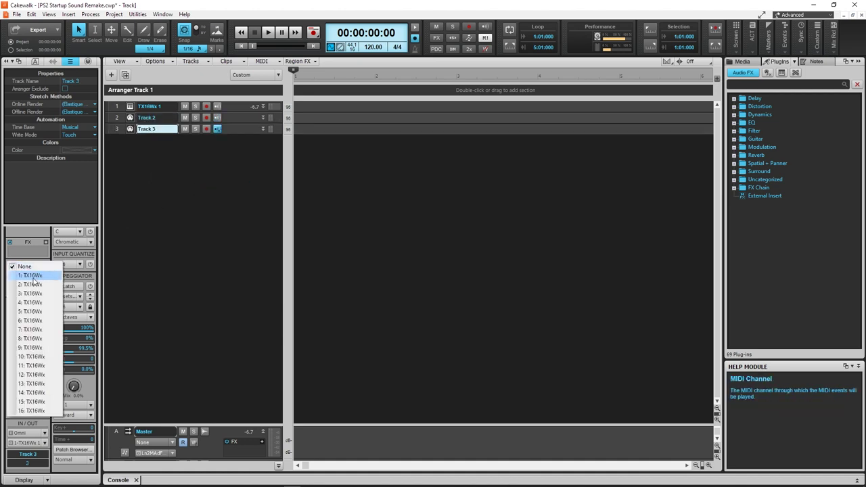
pyautogui.click(33, 287)
# Rename the two new MIDI tracks as 1 and 2 to match their channels.
pyautogui.doubleClick(160, 118)
pyautogui.write('1')
pyautogui.doubleClick(165, 129)
pyautogui.write('2')
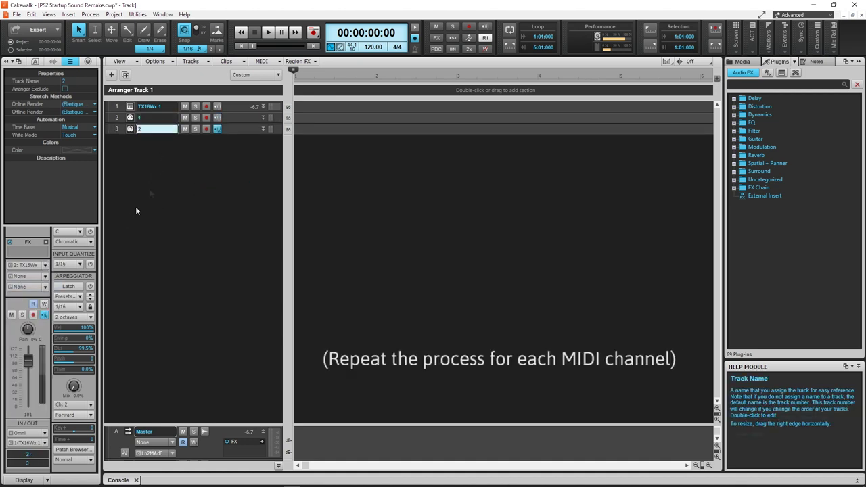
# Insert a third MIDI track, set its MIDI channel to 3: TX16Wx and name it 3.
pyautogui.rightClick(161, 156)
pyautogui.click(205, 185)
pyautogui.click(46, 265)
pyautogui.click(33, 298)
pyautogui.doubleClick(158, 140)
pyautogui.write('3')
# Insert a fourth MIDI track, set its MIDI channel to 4: TX16Wx and name it 4.
pyautogui.rightClick(146, 180)
pyautogui.click(165, 210)
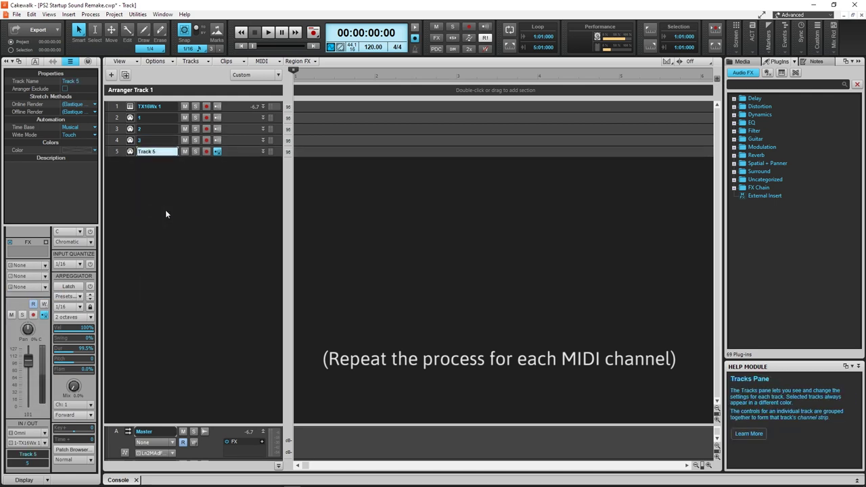
pyautogui.click(45, 265)
pyautogui.click(30, 305)
pyautogui.doubleClick(148, 152)
pyautogui.write('4')
# Insert a fifth MIDI track, name it 5 and set its MIDI channel to 5: TX16Wx.
pyautogui.rightClick(140, 189)
pyautogui.click(164, 217)
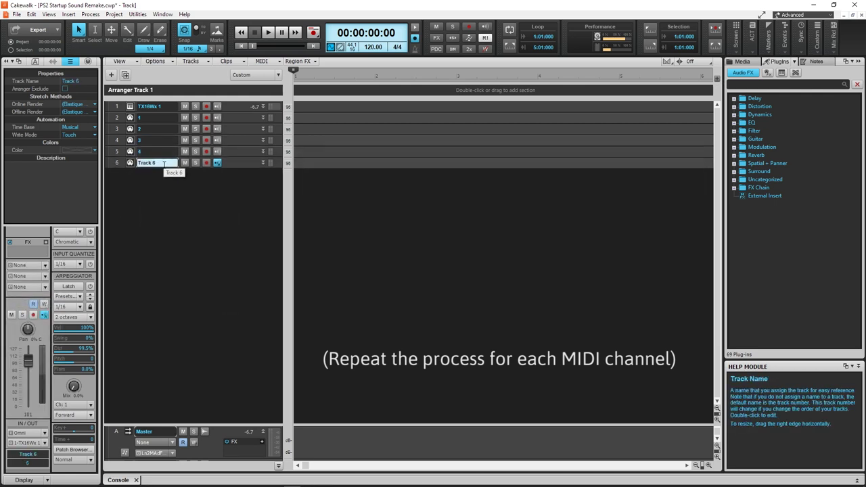
pyautogui.doubleClick(163, 162)
pyautogui.write('5')
pyautogui.click(45, 266)
pyautogui.click(32, 315)
# Insert a sixth MIDI track on MIDI channel 6: TX16Wx and name it 6.
pyautogui.rightClick(132, 205)
pyautogui.click(155, 234)
pyautogui.click(45, 265)
pyautogui.click(31, 323)
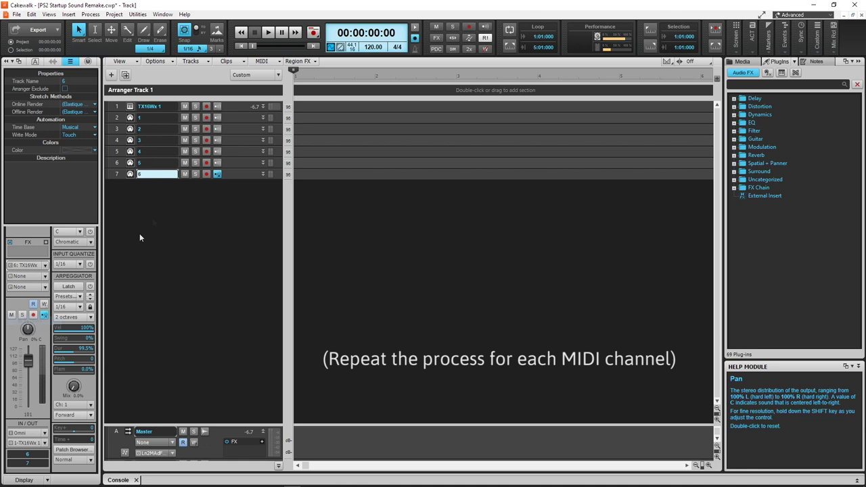
# Insert a seventh MIDI track, name it 7 and set its MIDI channel to 7: TX16Wx.
pyautogui.rightClick(155, 214)
pyautogui.click(178, 243)
pyautogui.doubleClick(162, 186)
pyautogui.write('7')
pyautogui.click(45, 265)
pyautogui.click(31, 330)
# Insert an eighth MIDI track, name it 8 and set its MIDI channel to 8: TX16Wx.
pyautogui.click(178, 262)
pyautogui.doubleClick(147, 196)
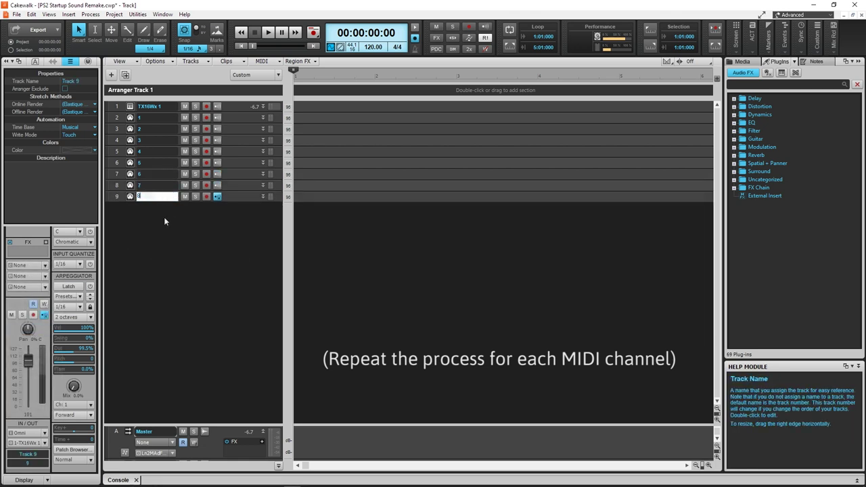
pyautogui.write('8')
pyautogui.click(45, 266)
pyautogui.click(34, 338)
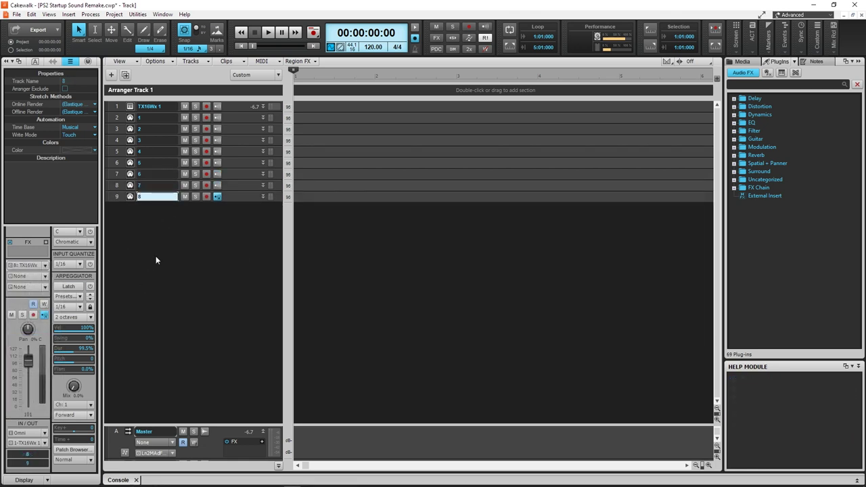
# Insert a ninth MIDI track, name it 9 and set its MIDI channel to 9: TX16Wx.
pyautogui.rightClick(158, 248)
pyautogui.click(181, 275)
pyautogui.doubleClick(169, 209)
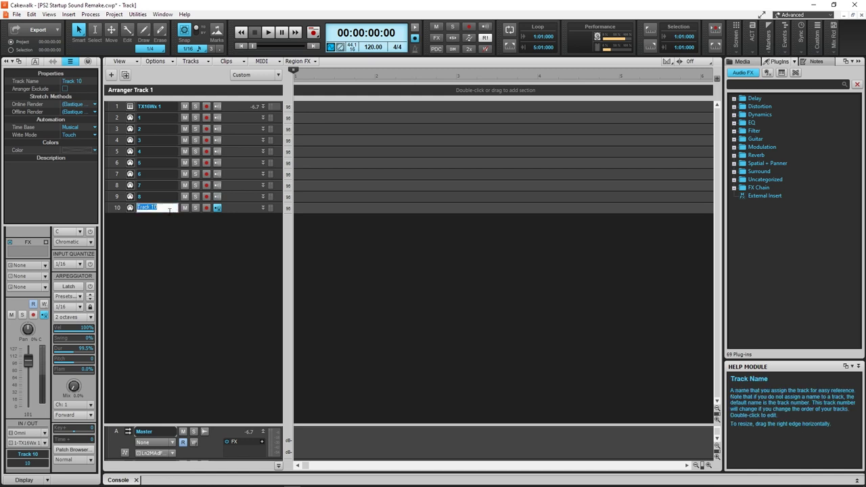
pyautogui.write('9')
pyautogui.press('Return')
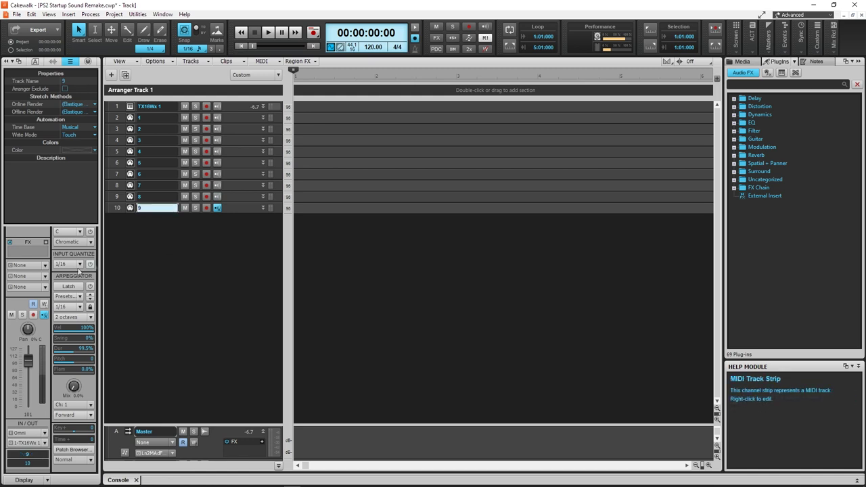
pyautogui.click(45, 265)
pyautogui.click(34, 347)
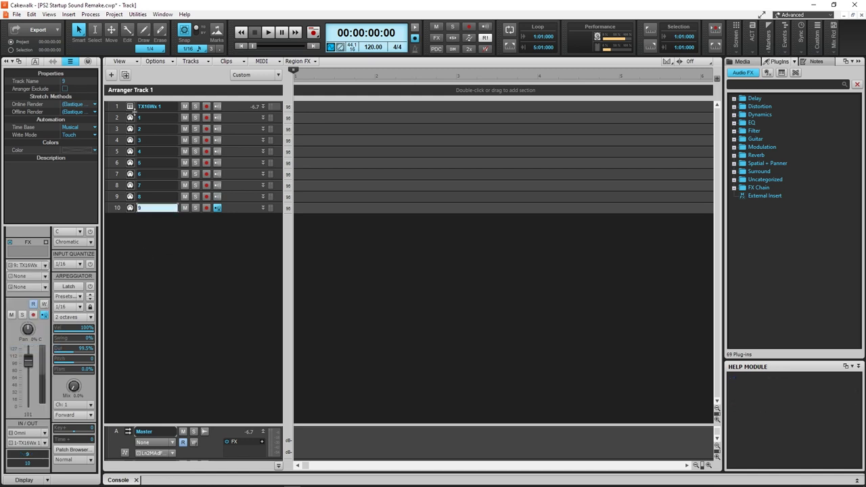
# Move the TX16Wx 1 instrument track below MIDI track 9 in the track list.
pyautogui.moveTo(131, 109); pyautogui.dragTo(140, 231)
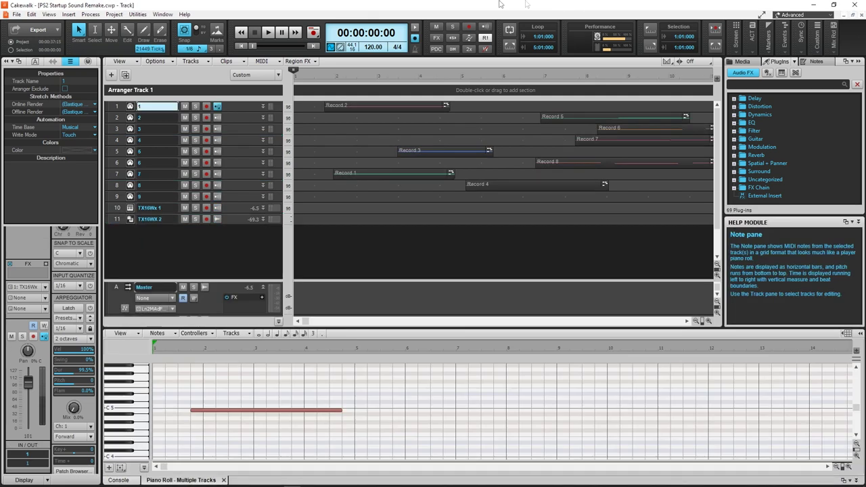
# Play the project from the start with track 1's note shown, and replay it with track 7's notes in the piano roll.
pyautogui.press('space')
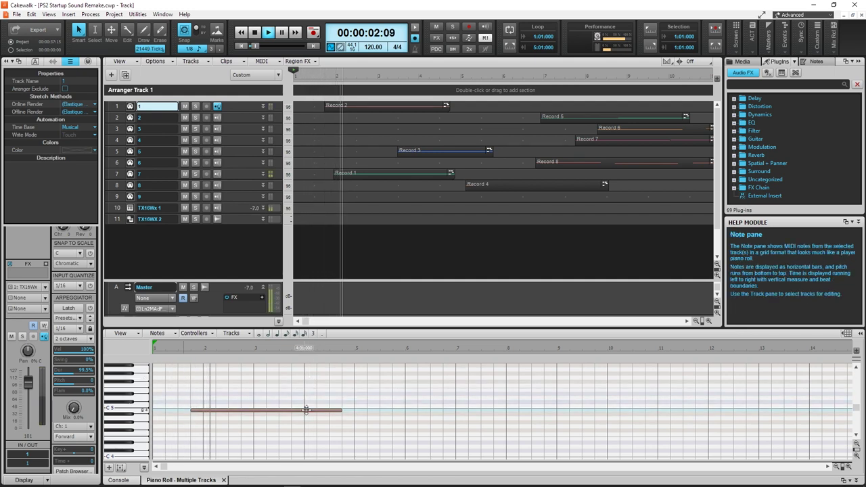
pyautogui.press('space')
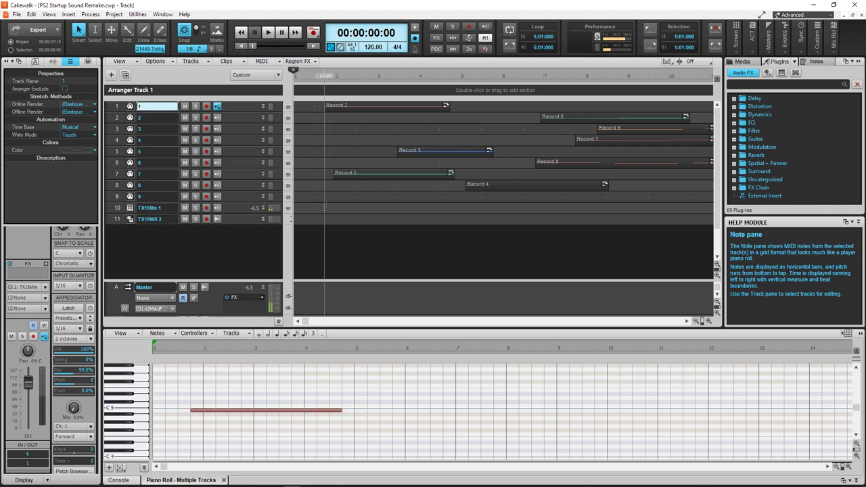
pyautogui.click(350, 169)
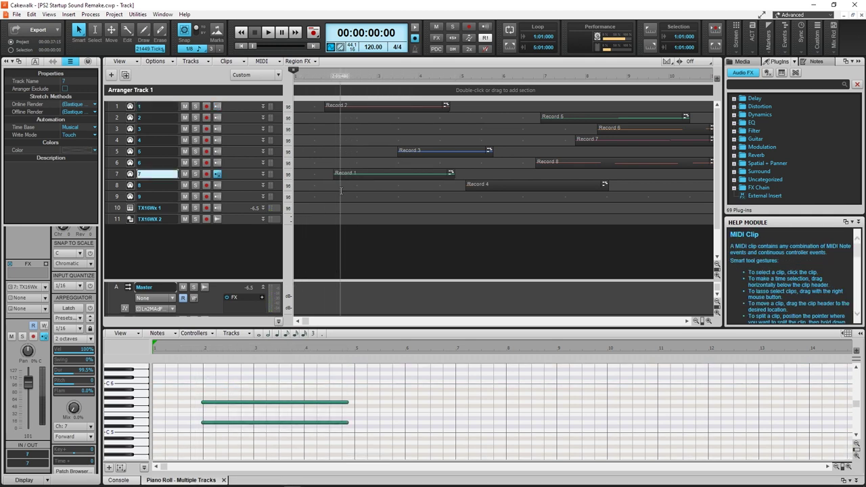
pyautogui.press('space')
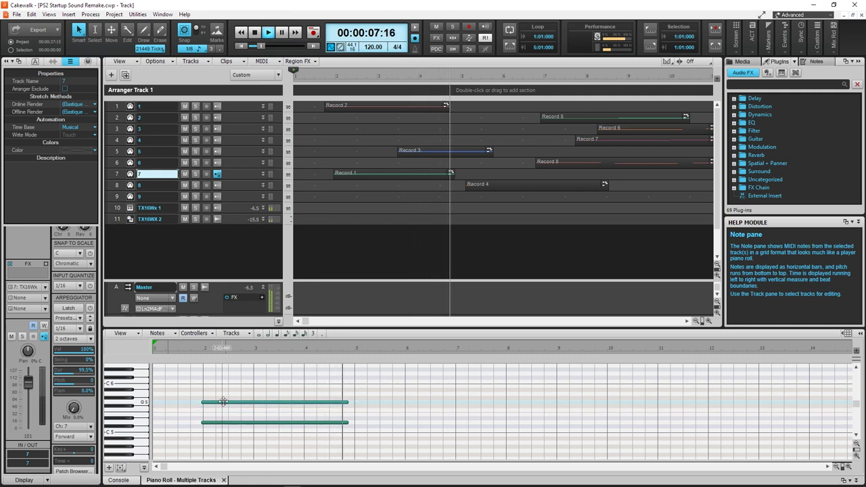
pyautogui.press('space')
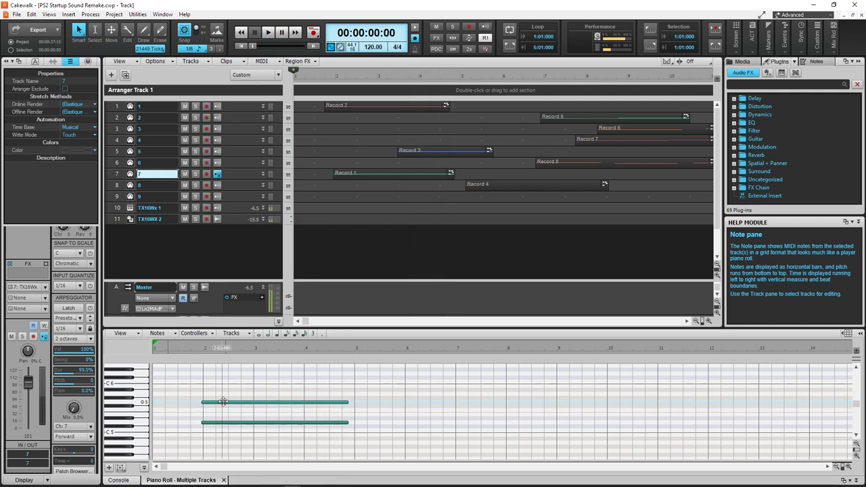
# Show track 5's notes in the piano roll and play the project from 3:03:000.
pyautogui.click(438, 147)
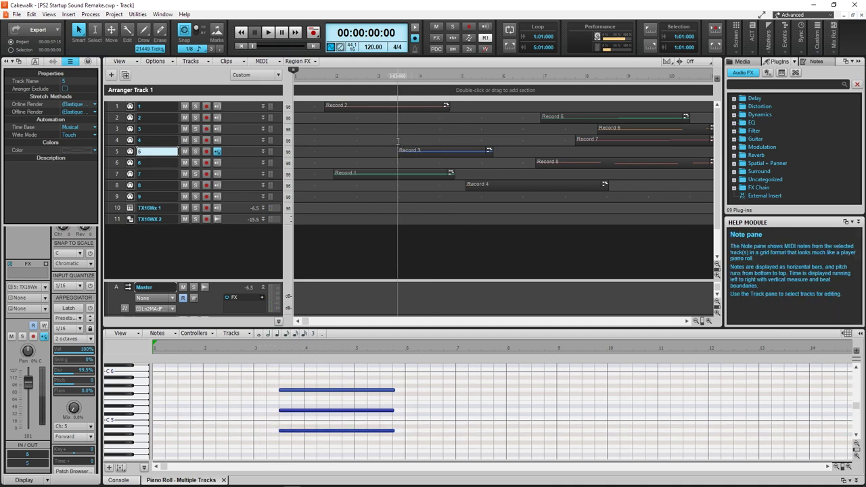
pyautogui.click(396, 133)
pyautogui.press('space')
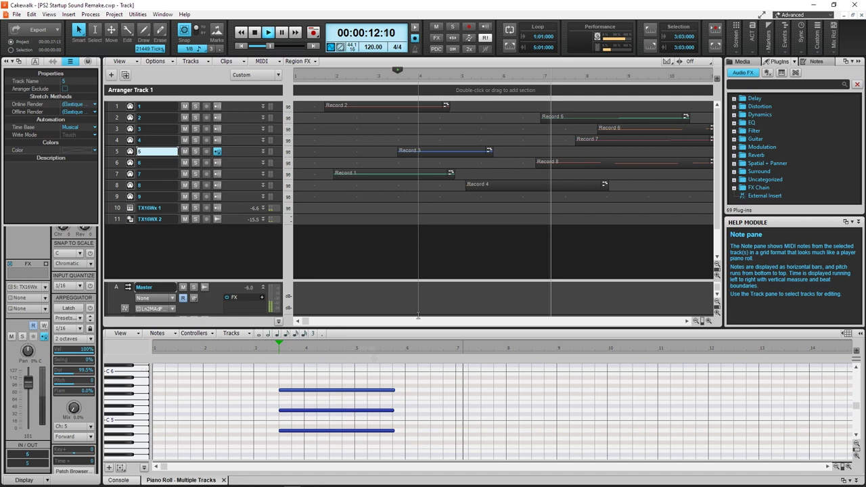
pyautogui.press('space')
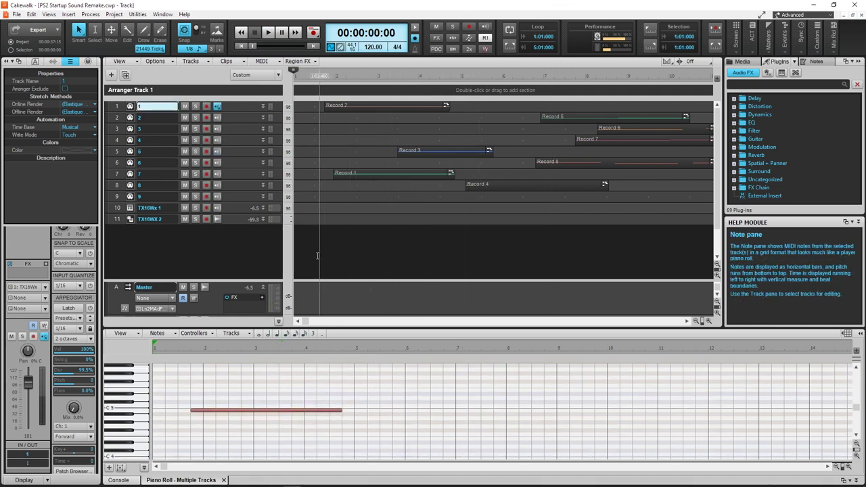
# Replay the opening from the start, examining track 1's note and the Record 1 clip's notes on track 7.
pyautogui.press('space')
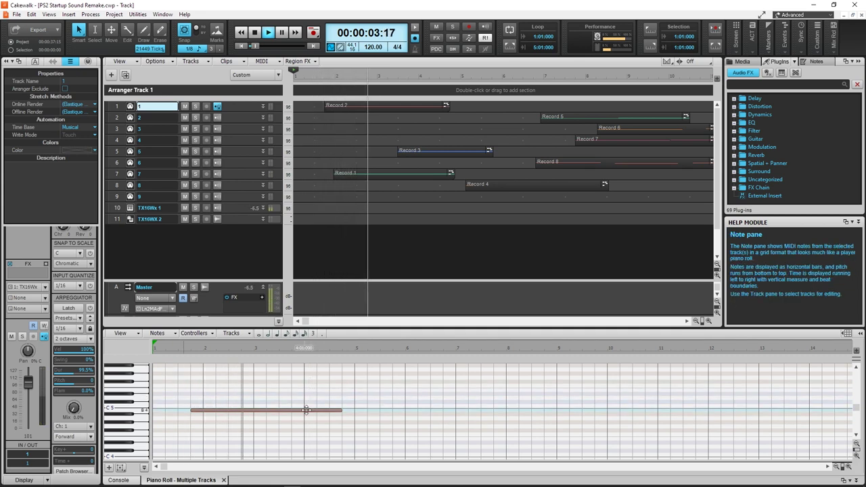
pyautogui.press('space')
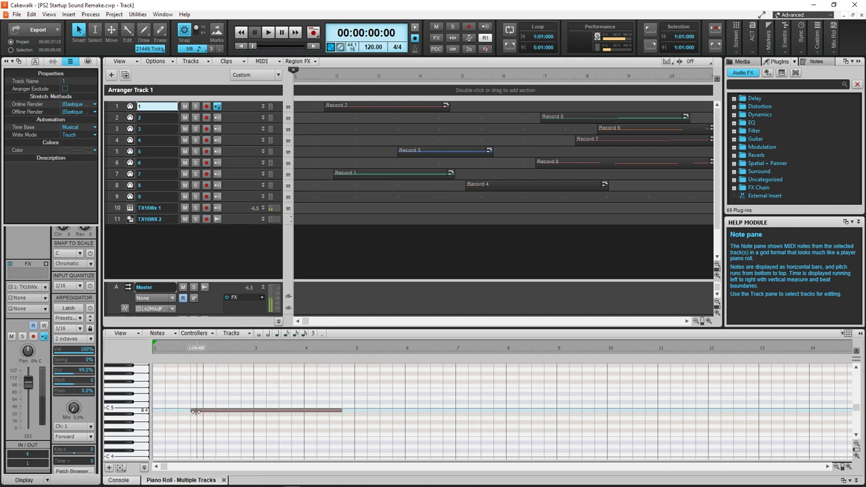
pyautogui.click(350, 172)
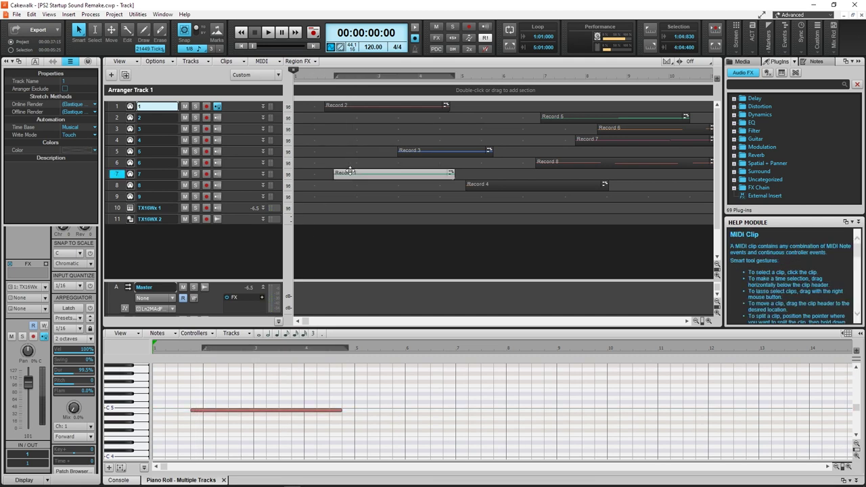
pyautogui.press('space')
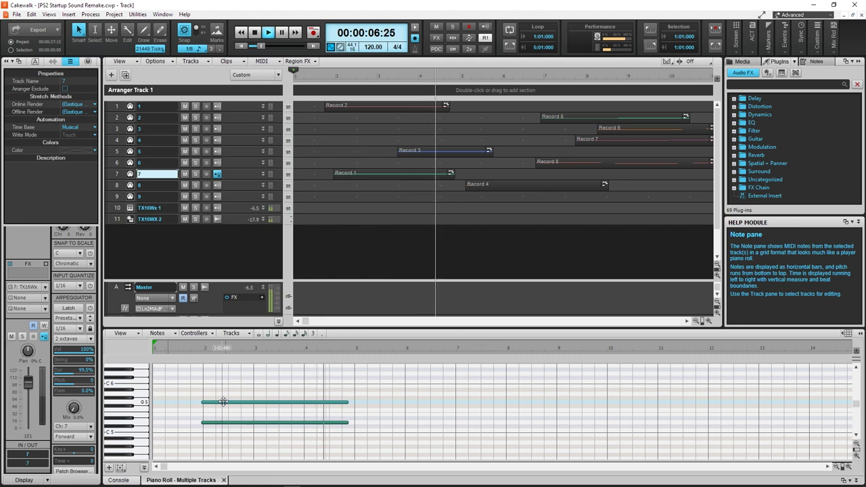
pyautogui.press('space')
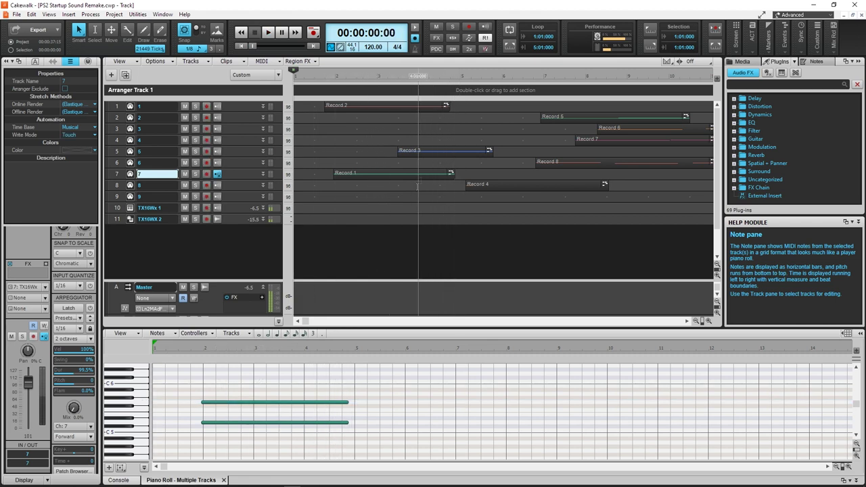
pyautogui.press('space')
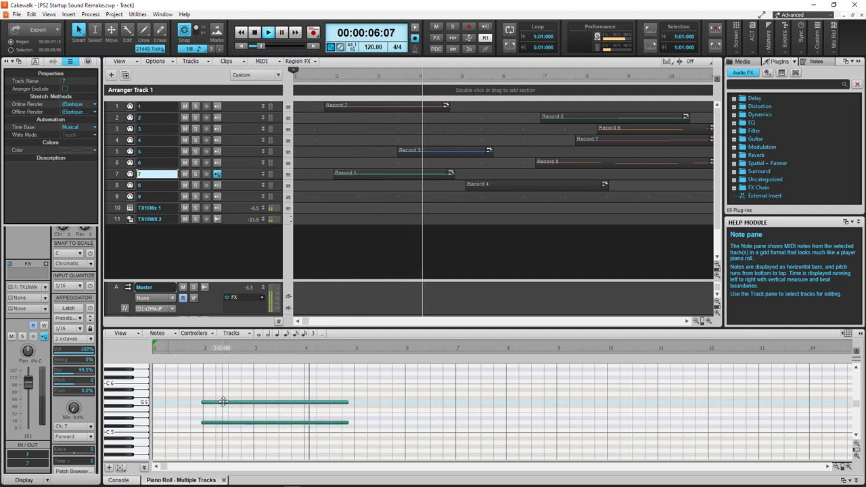
pyautogui.press('space')
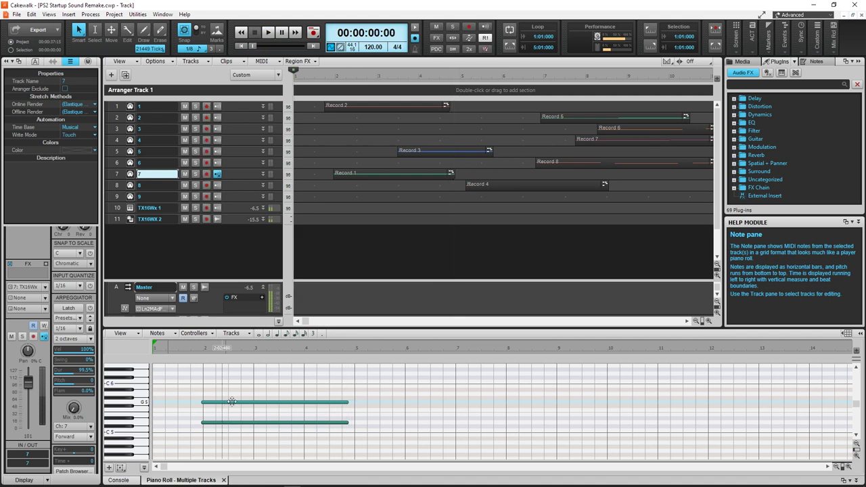
# Review the notes of the Record 3 clip on track 5 and replay the opening with track 7's notes shown.
pyautogui.click(439, 148)
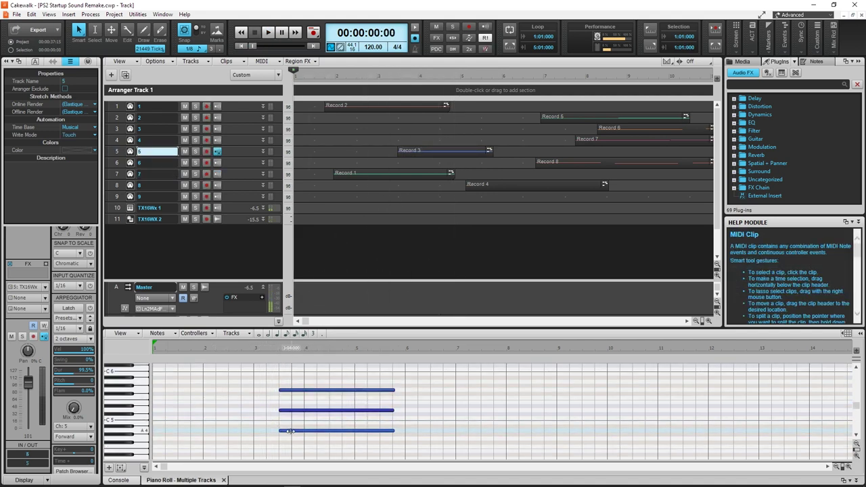
pyautogui.click(396, 134)
pyautogui.press('space')
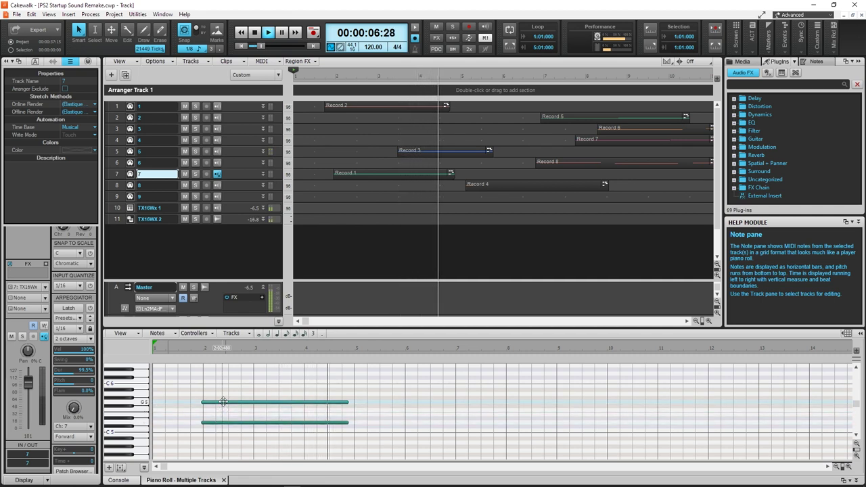
pyautogui.press('space')
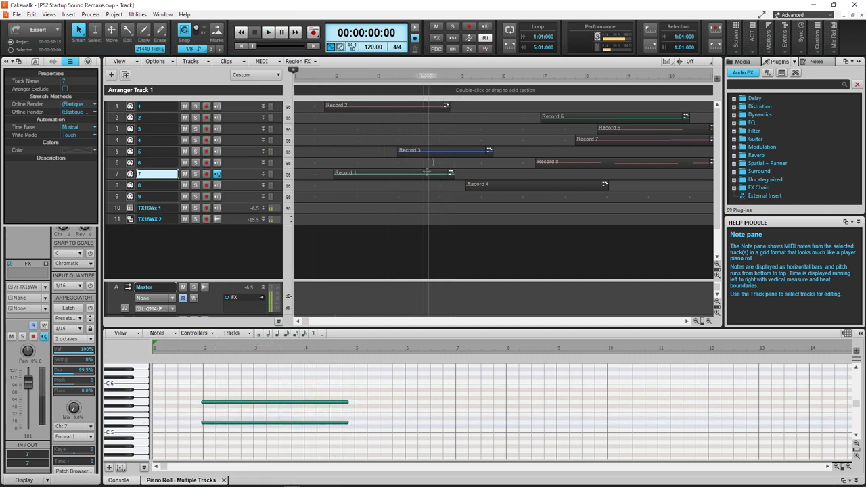
pyautogui.press('space')
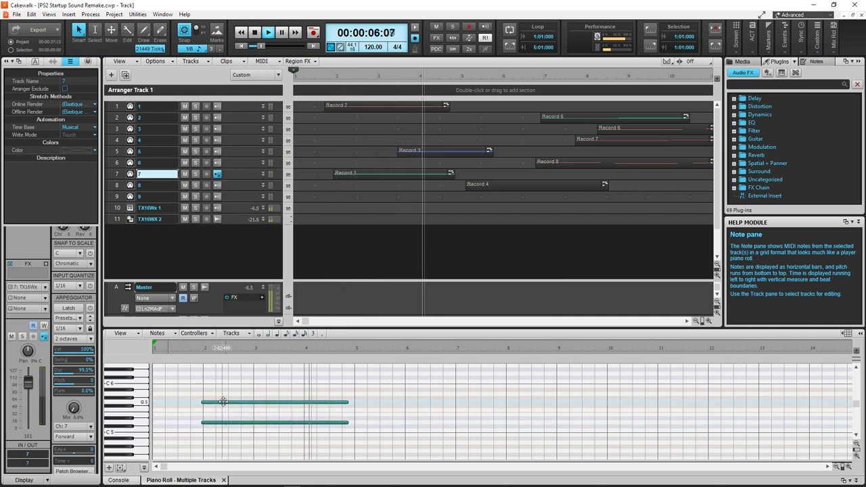
pyautogui.press('space')
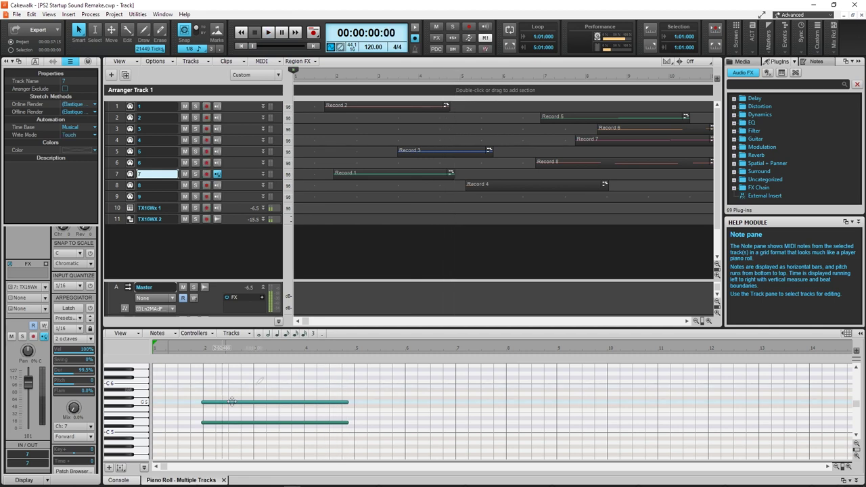
# Display the Record 3 clip's notes on track 5 and play the section starting at 3:03:000.
pyautogui.click(439, 148)
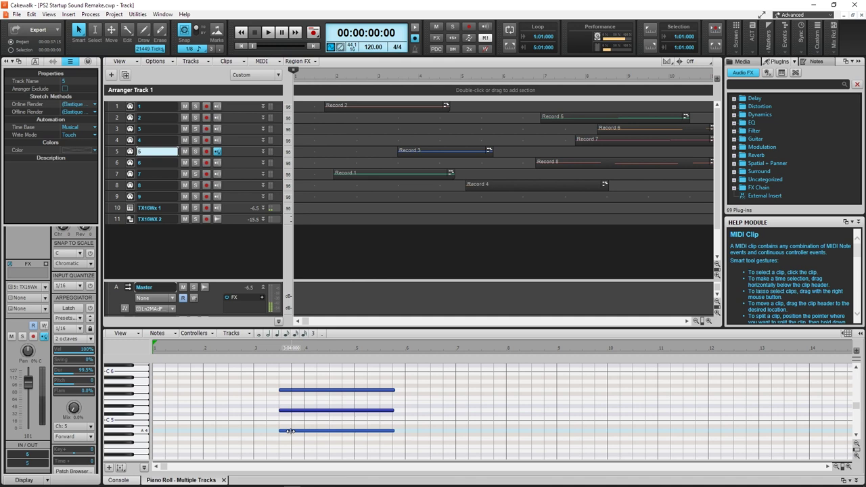
pyautogui.click(396, 134)
pyautogui.press('space')
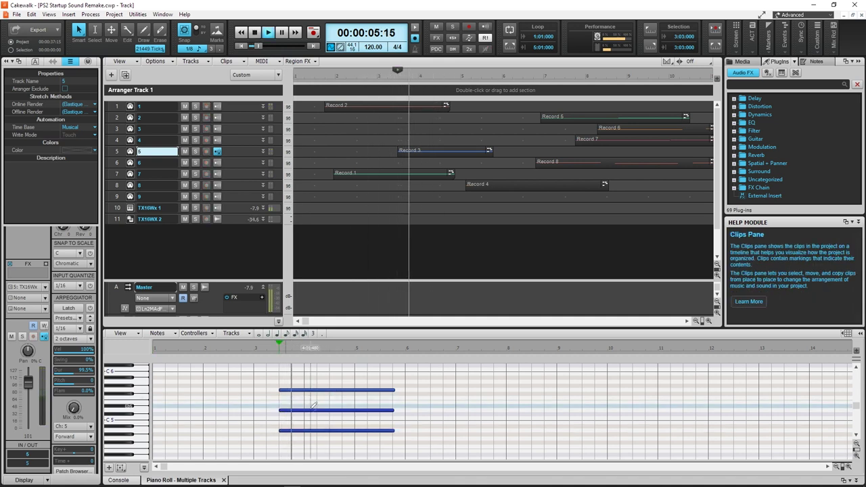
pyautogui.press('w')
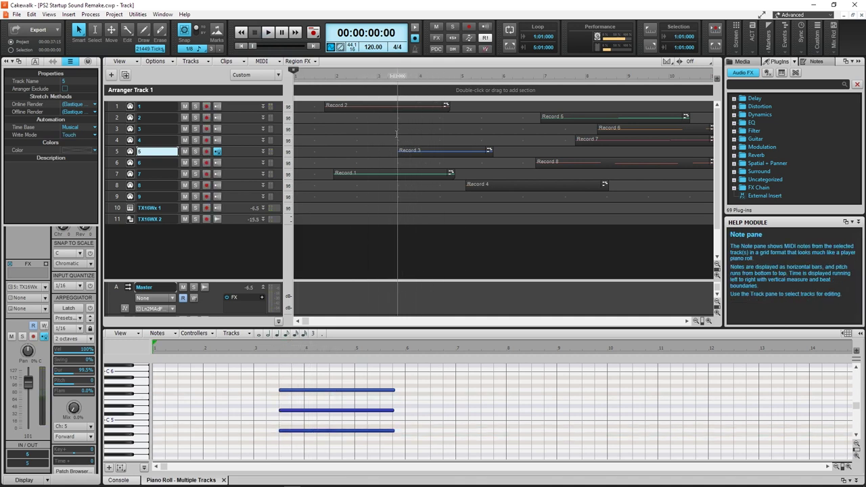
pyautogui.press('space')
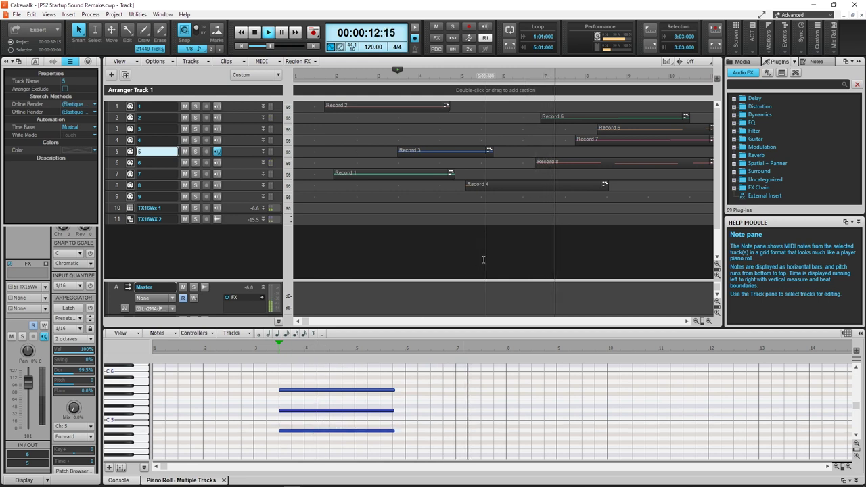
pyautogui.press('space')
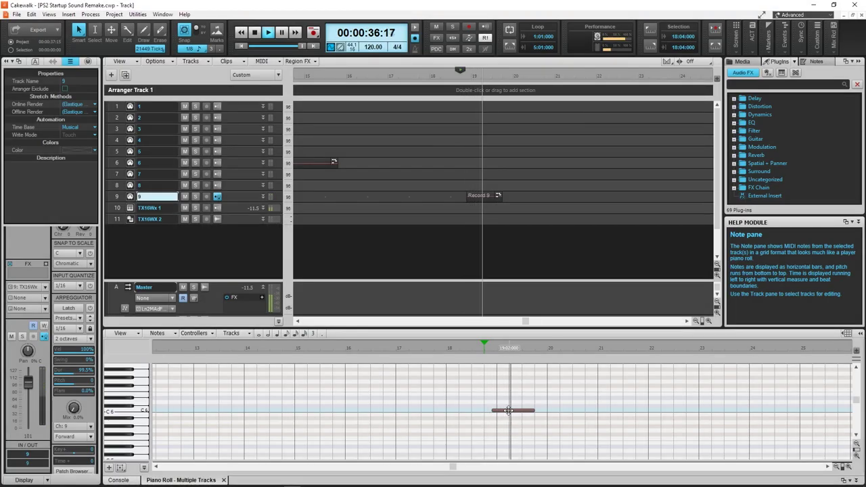
# Play the Record 9 clip on track 9 from 18:04:000, and replay track 5's section from 3:03:000.
pyautogui.press('space')
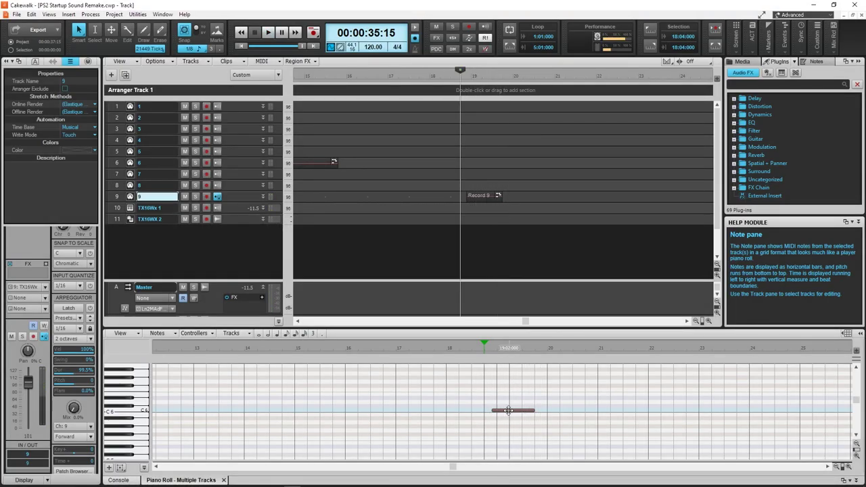
pyautogui.press('space')
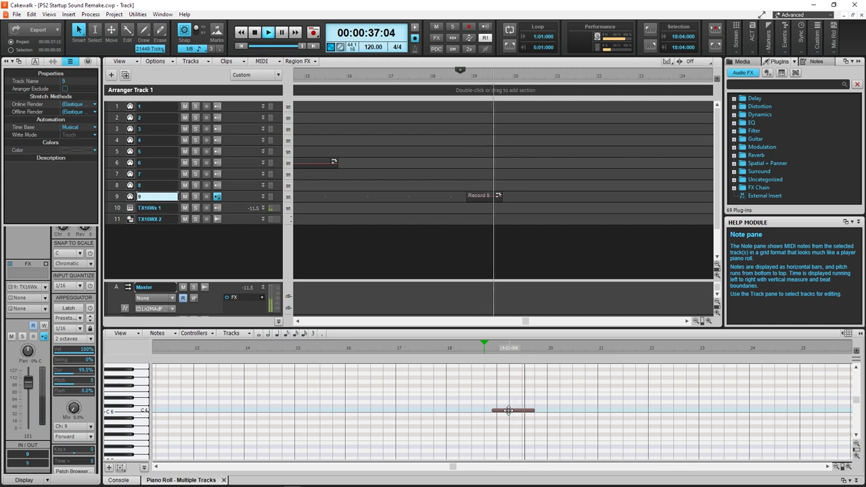
pyautogui.press('space')
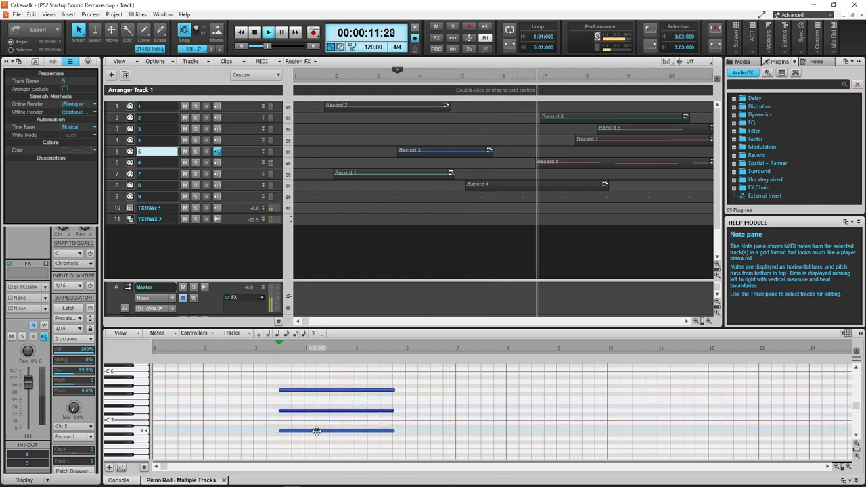
pyautogui.press('space')
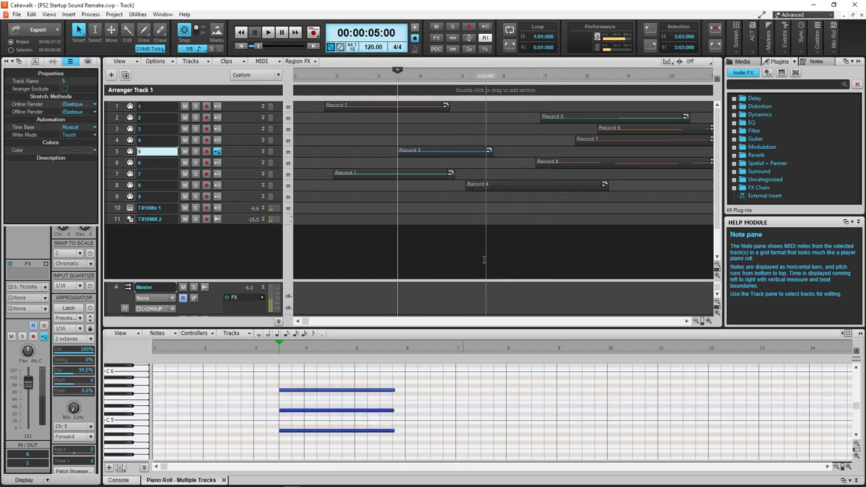
# Set the playback position to 5:01:480, show track 8's notes and play the Record 4 clip.
pyautogui.click(479, 195)
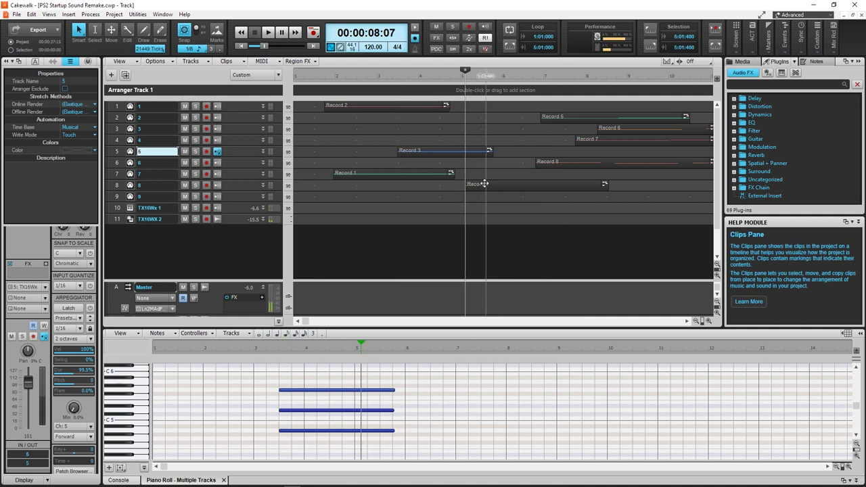
pyautogui.click(484, 183)
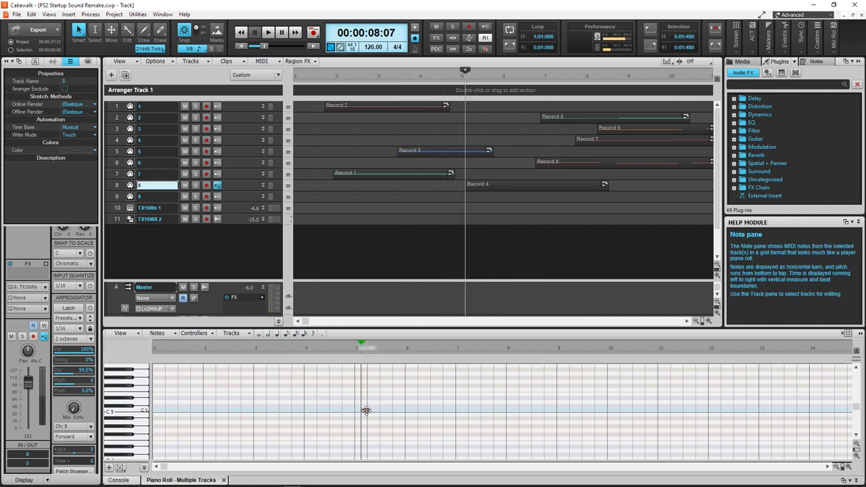
pyautogui.press('space')
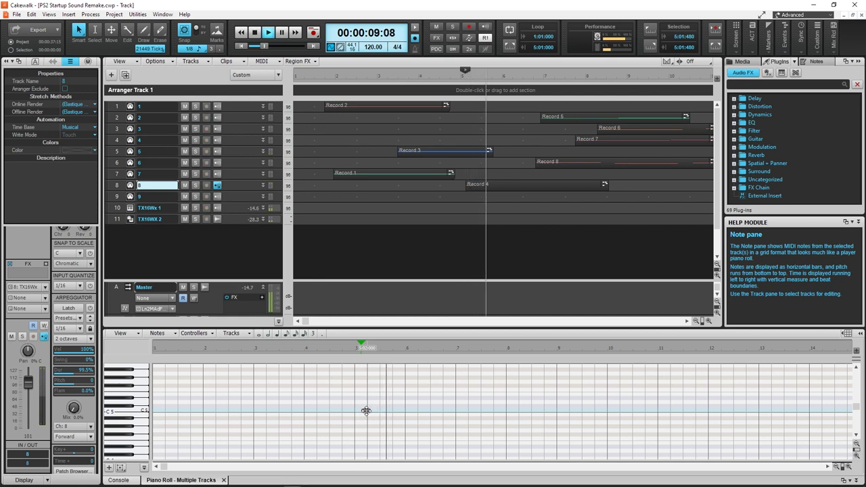
pyautogui.press('space')
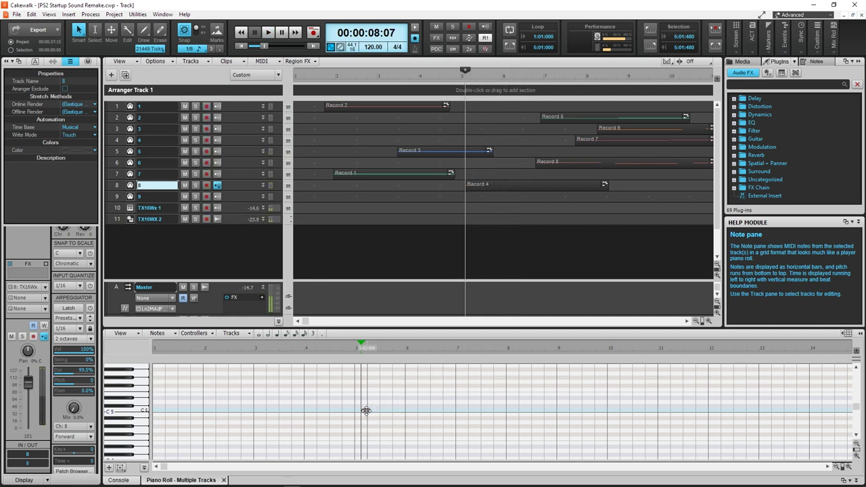
pyautogui.click(365, 410)
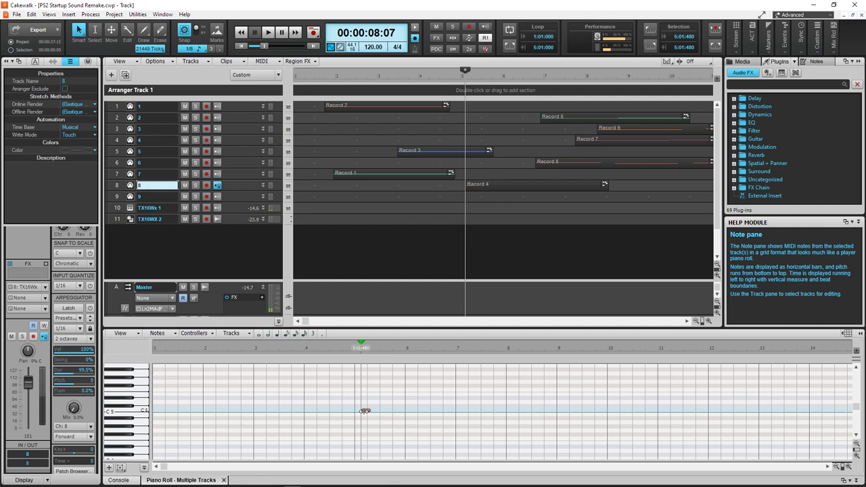
pyautogui.press('space')
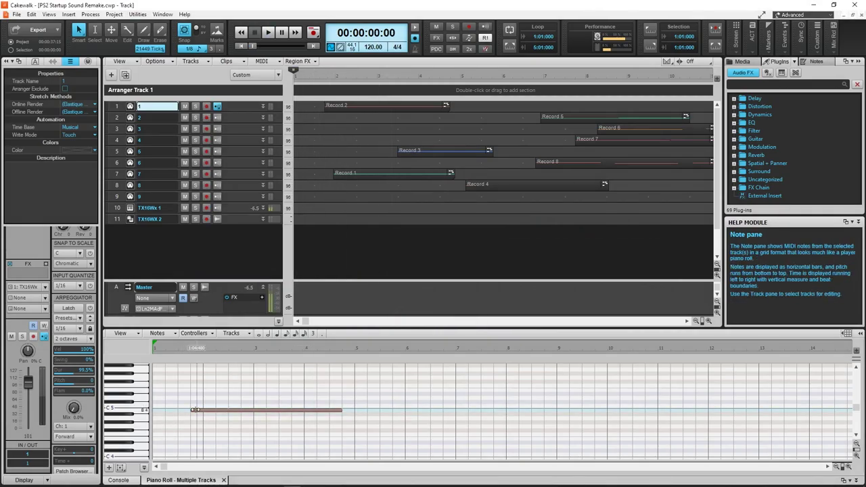
pyautogui.moveTo(220, 402); pyautogui.dragTo(219, 422)
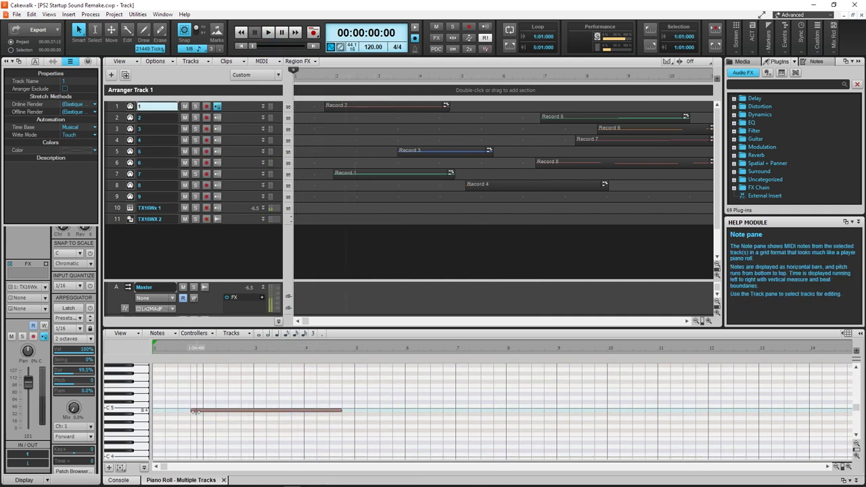